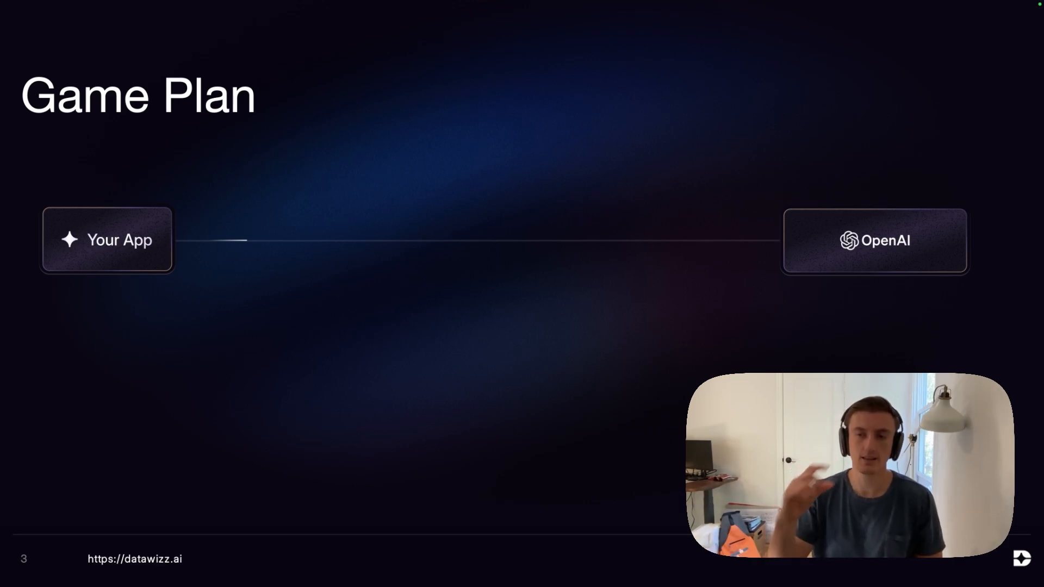
key("Right")
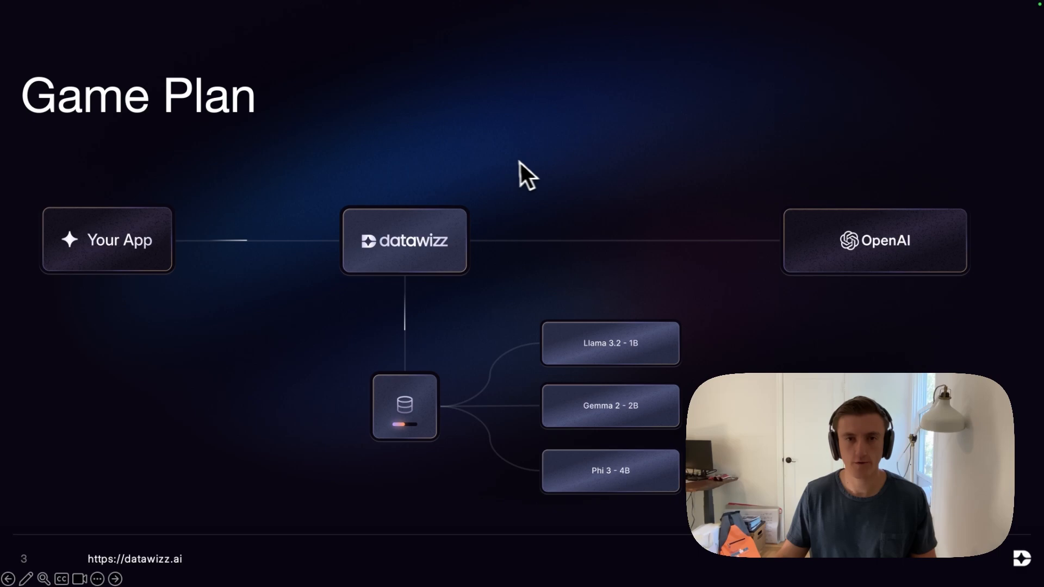
- Switch to the Datawizz workspace in the browser and create a project named Fireworks AI Model Distillation Demo
key("ctrl+Right")
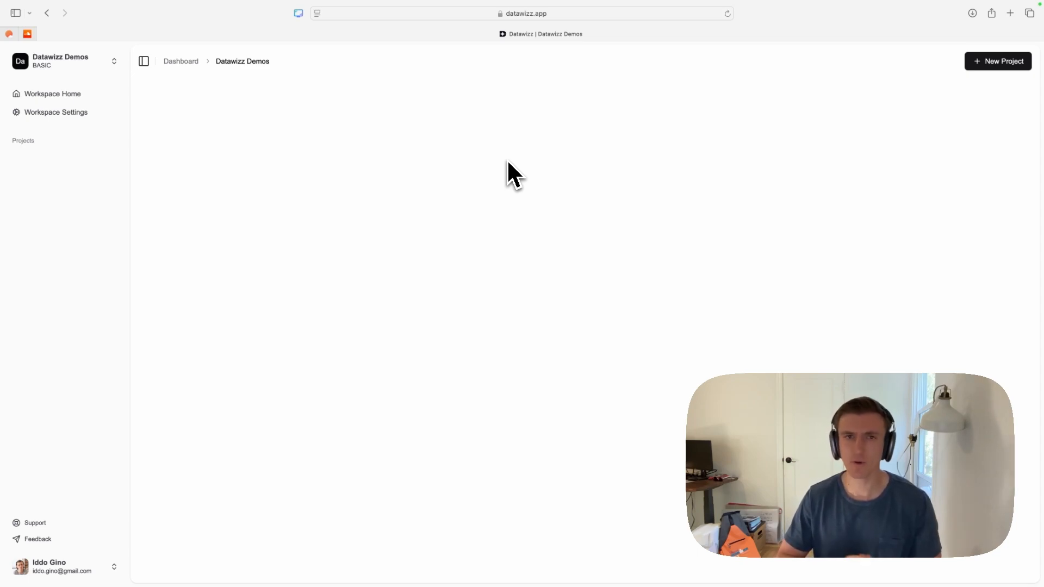
left_click(994, 67)
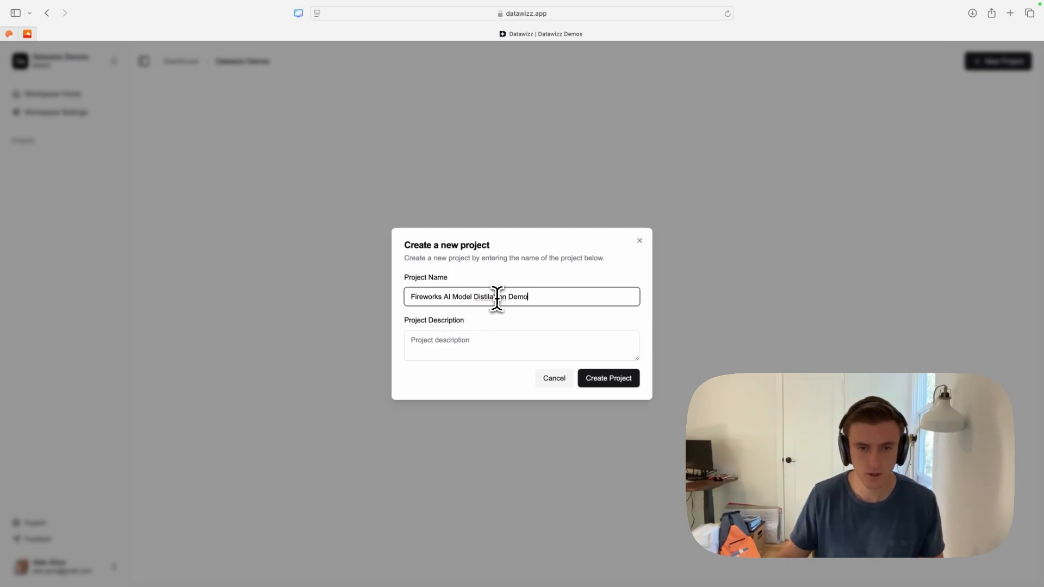
right_click(497, 297)
left_click(511, 299)
left_click(613, 380)
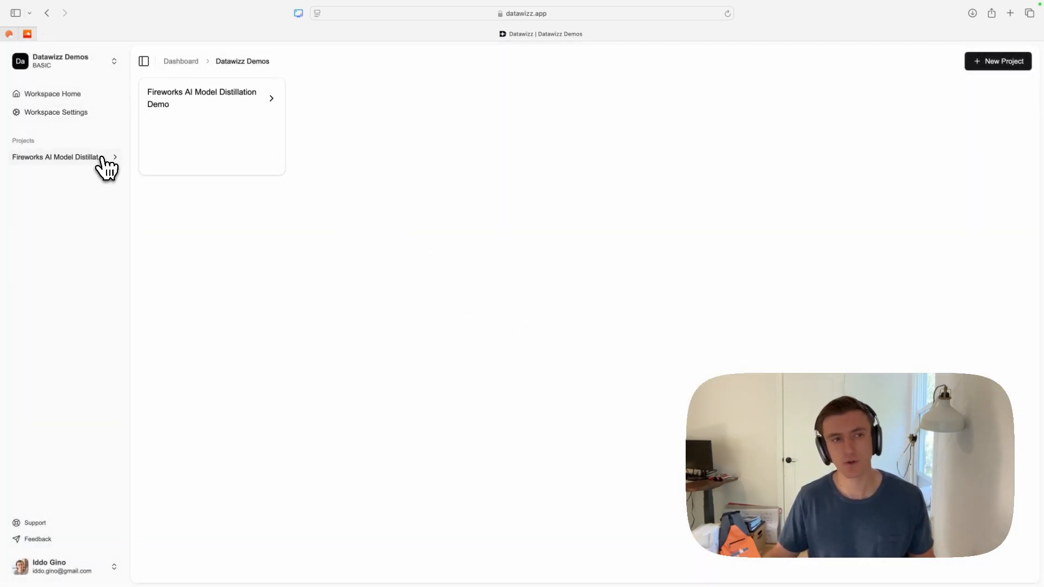
- Open the Fireworks AI Model Distillation Demo project and go to its Providers page
left_click(102, 160)
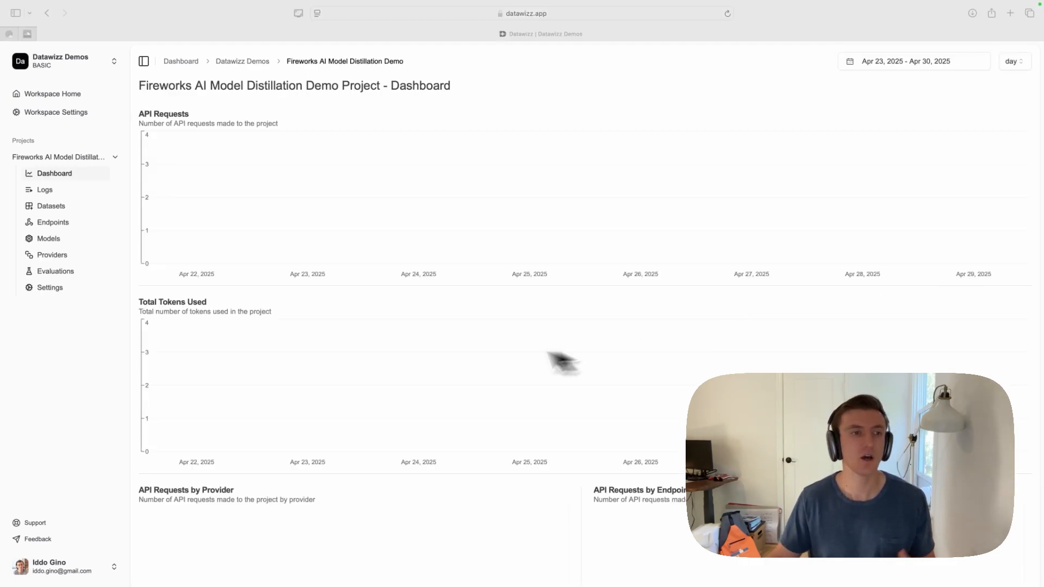
left_click(62, 353)
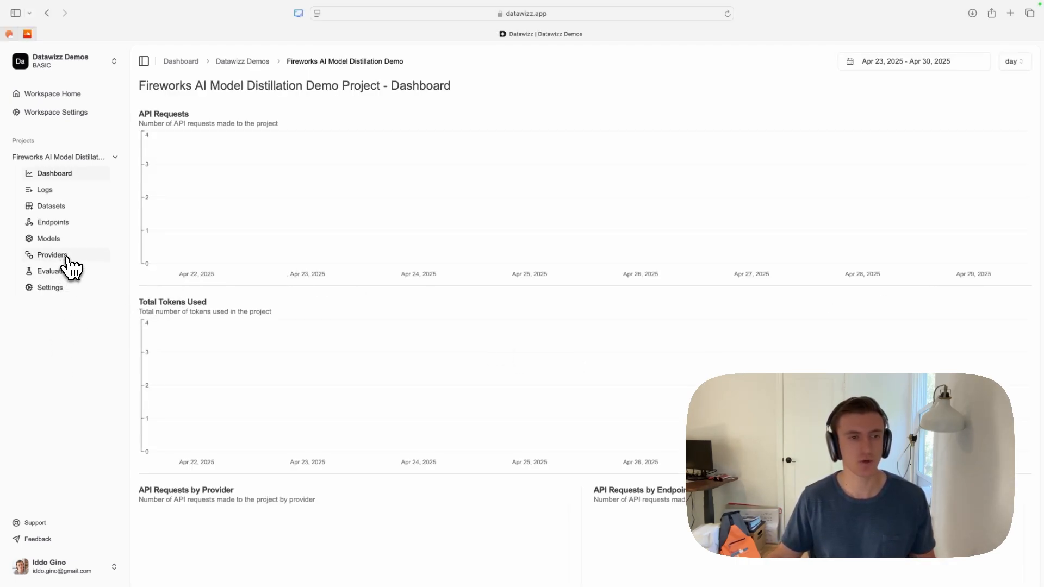
left_click(60, 255)
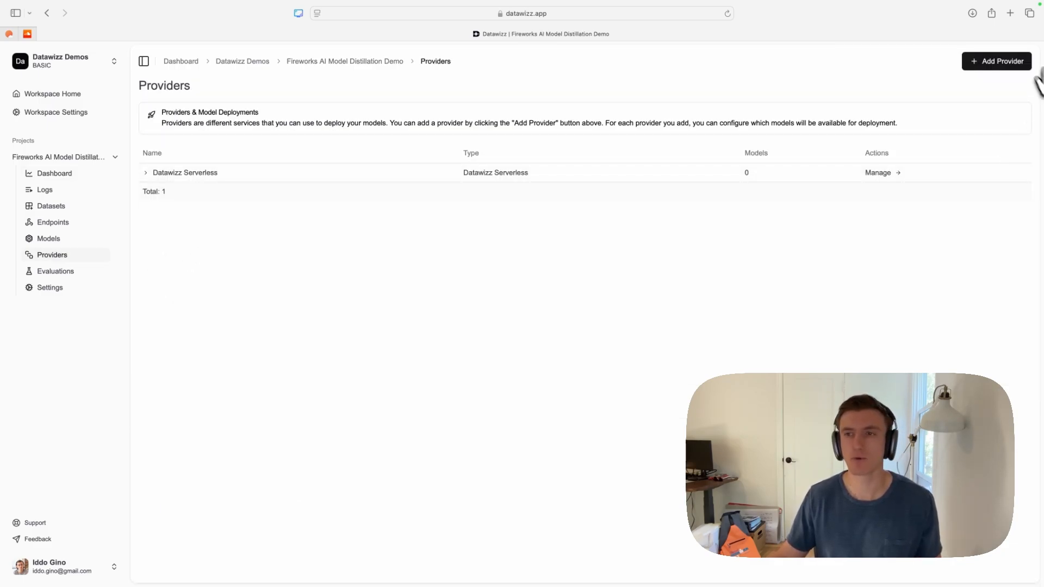
- Start a new provider of type OpenAI, name it OpenAI and fill in its API key
left_click(989, 68)
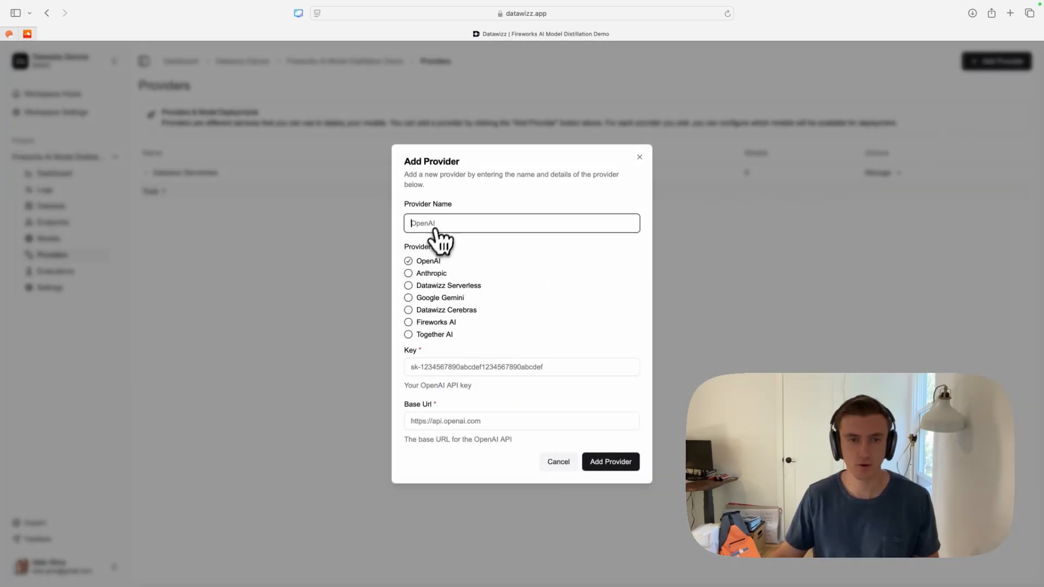
type("OpenAI")
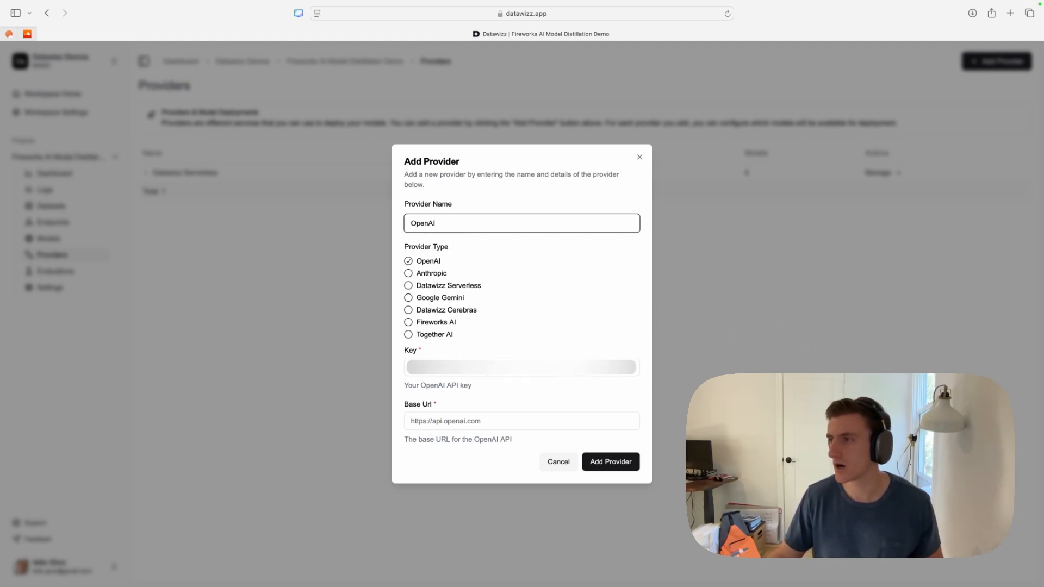
key("super+Tab")
left_click(518, 369)
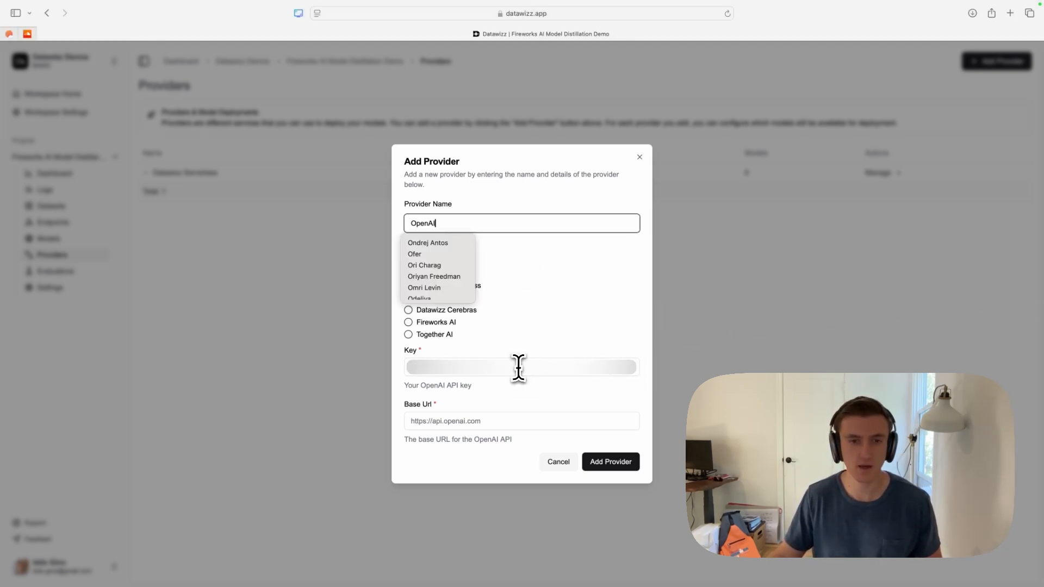
left_click(517, 369)
left_click(464, 427)
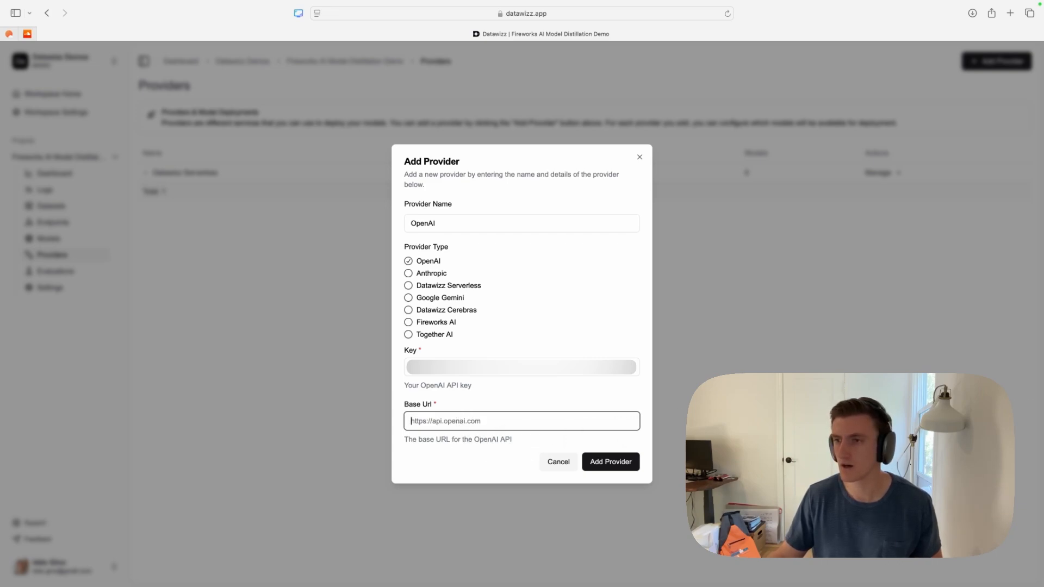
key("super+Tab")
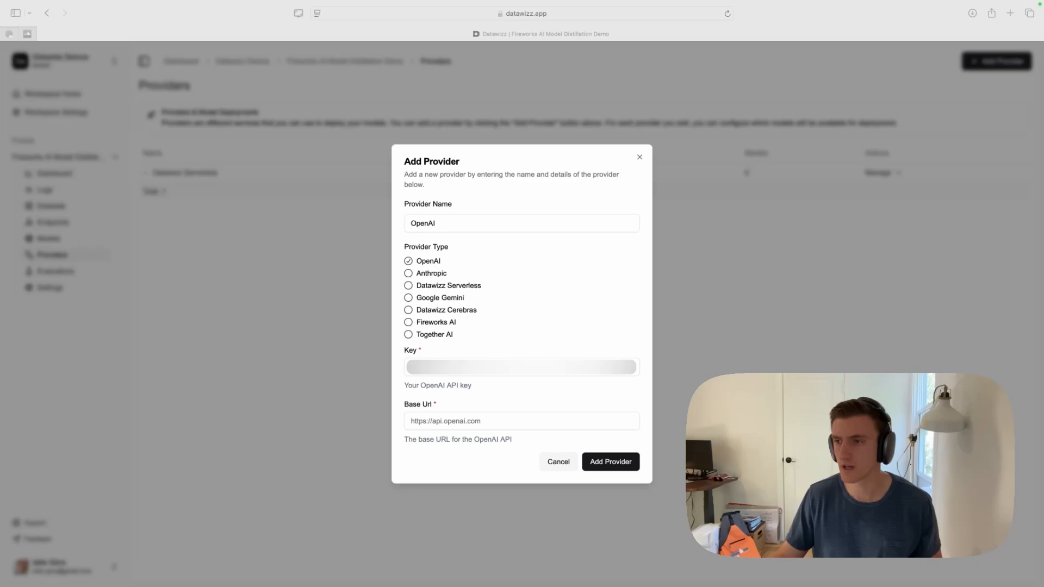
left_click(504, 423)
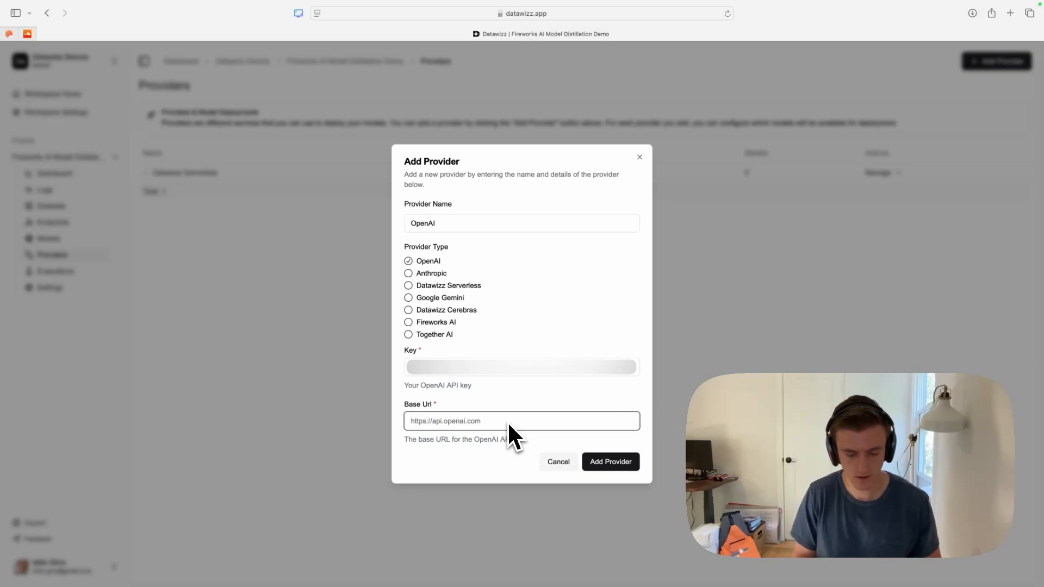
type("https://api.openai.com")
left_click(618, 463)
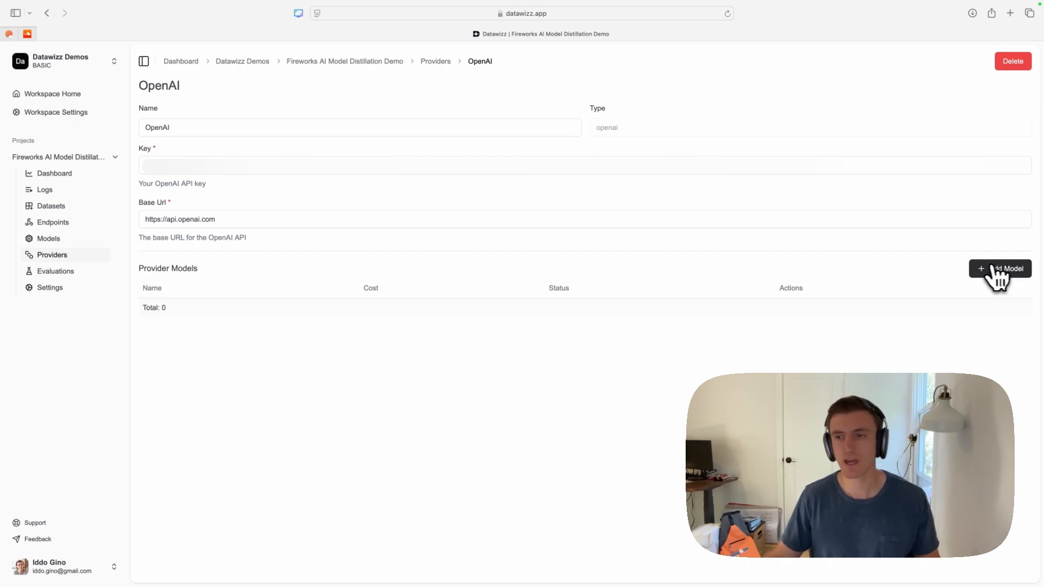
- Add the predefined gpt-4o model to the OpenAI provider, checking the custom model option along the way
left_click(990, 274)
left_click(467, 336)
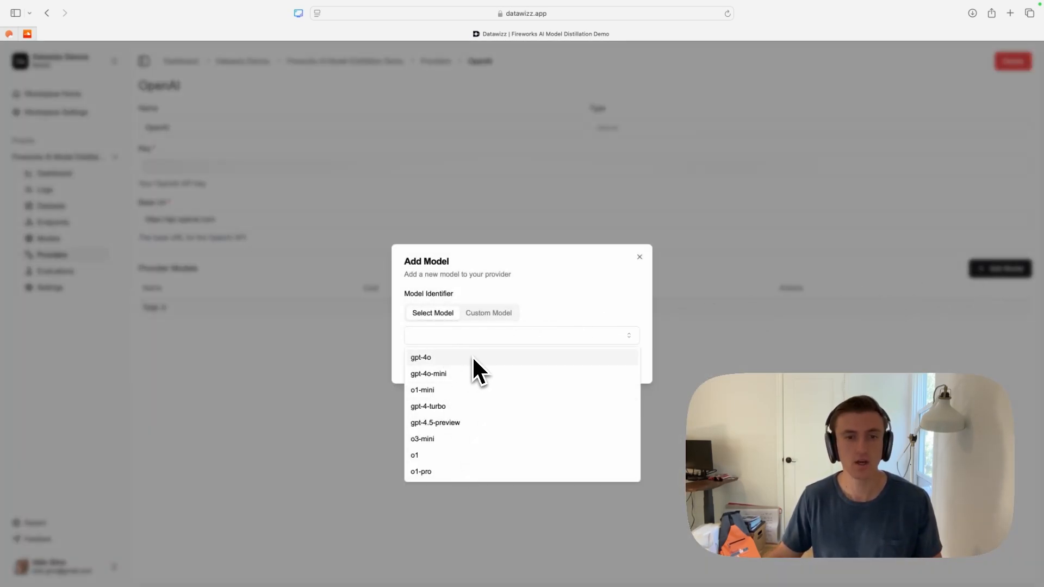
left_click(472, 356)
left_click(482, 316)
left_click(459, 335)
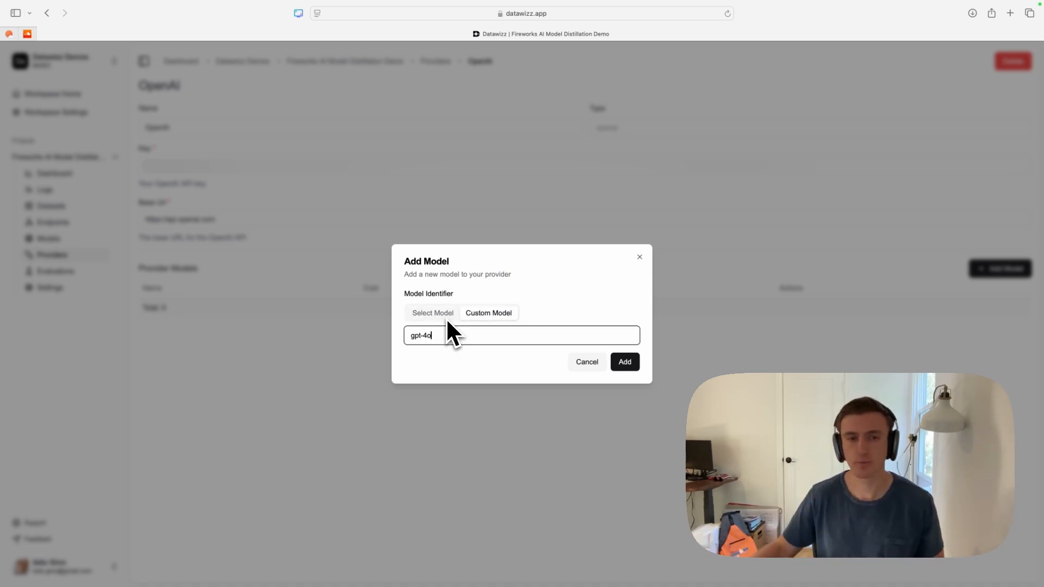
left_click(433, 315)
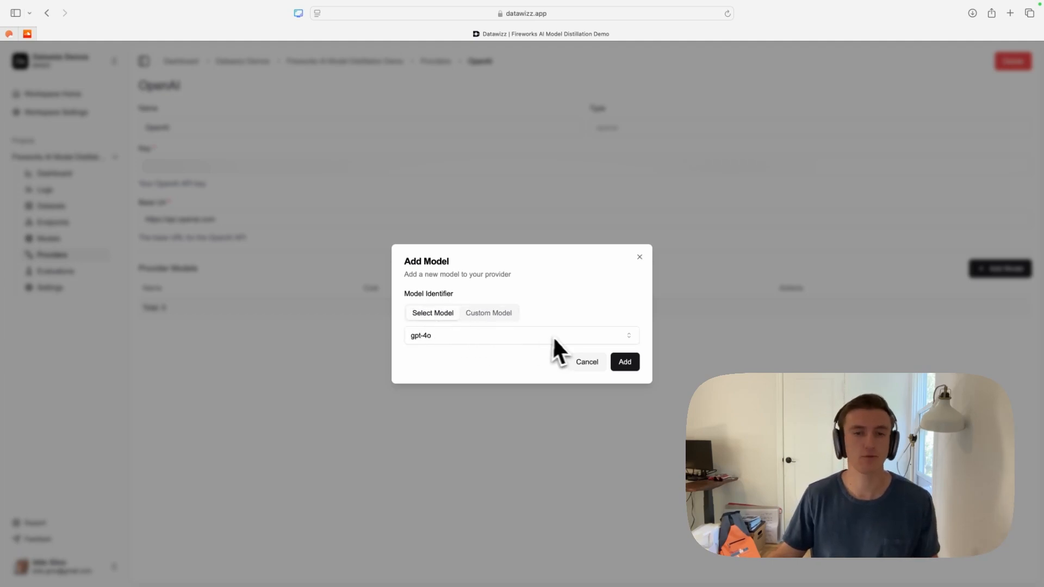
left_click(626, 363)
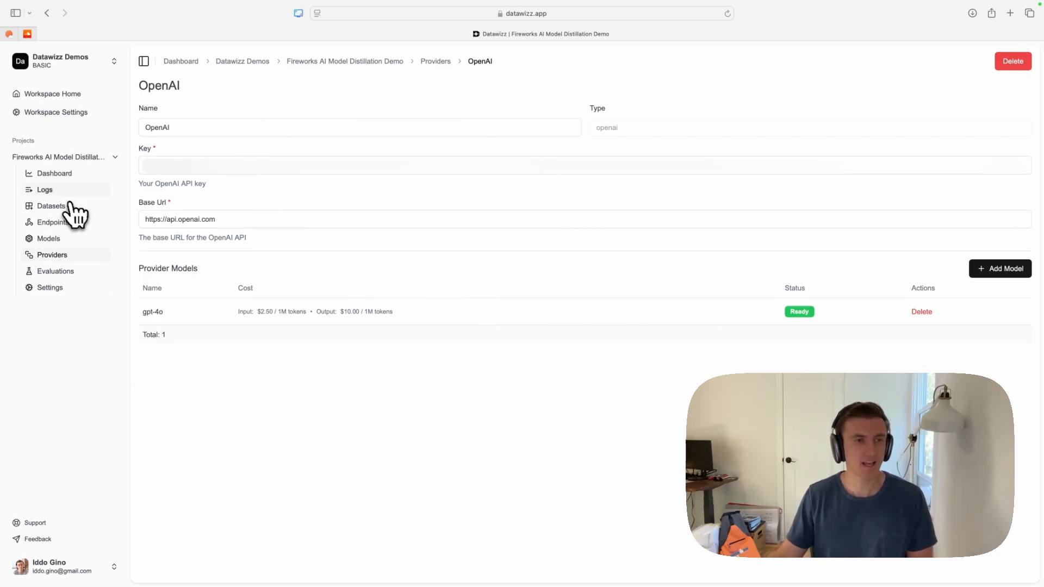
- Create an endpoint named Web App in the project
left_click(84, 226)
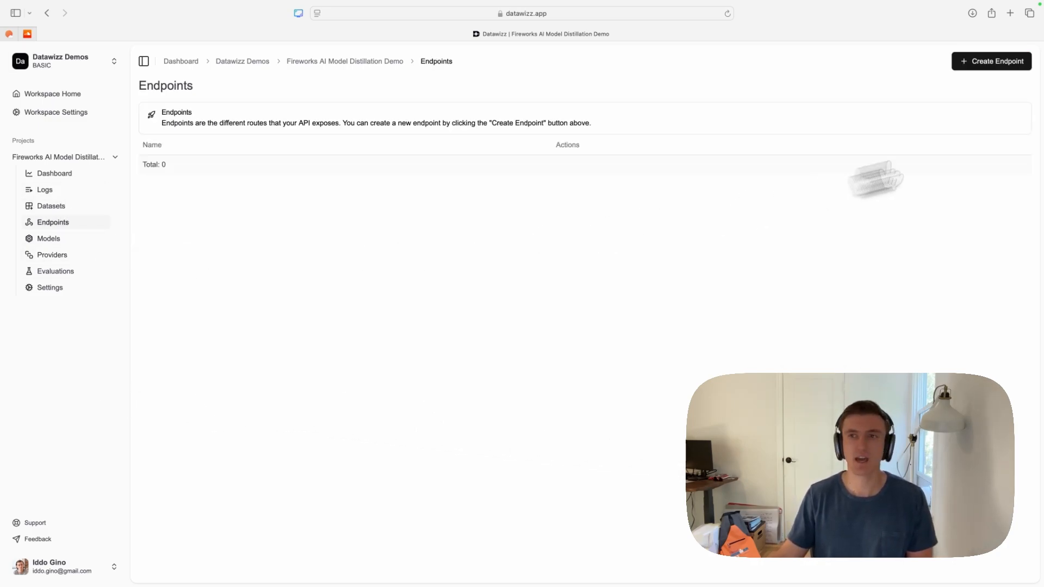
left_click(990, 62)
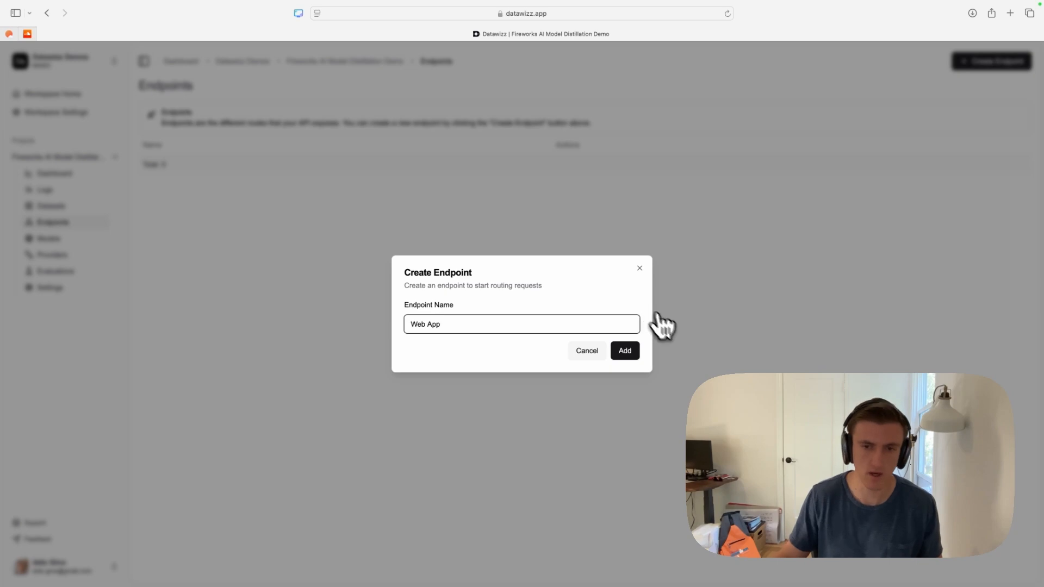
left_click(626, 352)
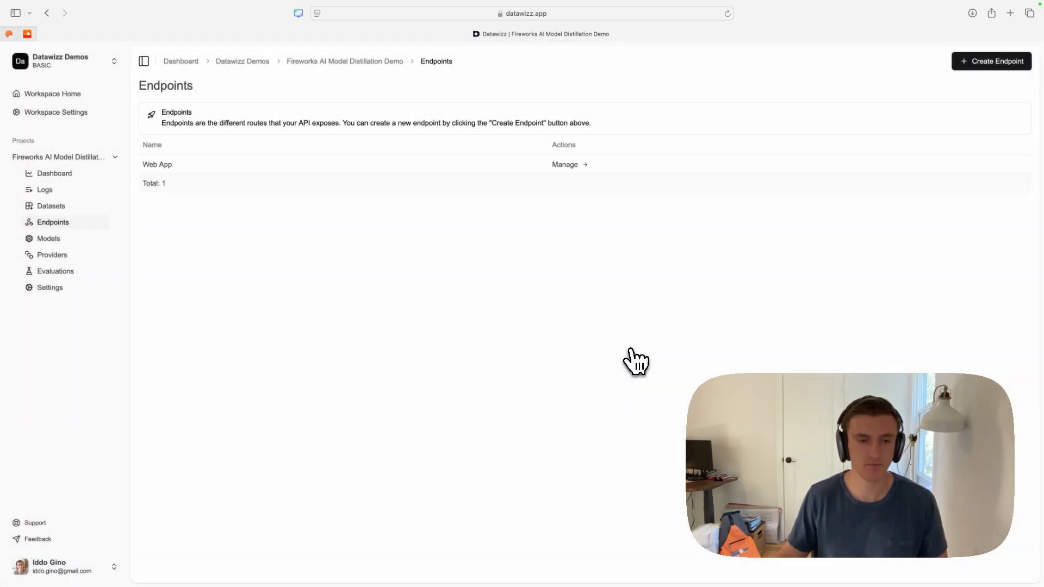
- Add an upstream to the Web App endpoint using the OpenAI provider and the gpt-4o model
left_click(575, 166)
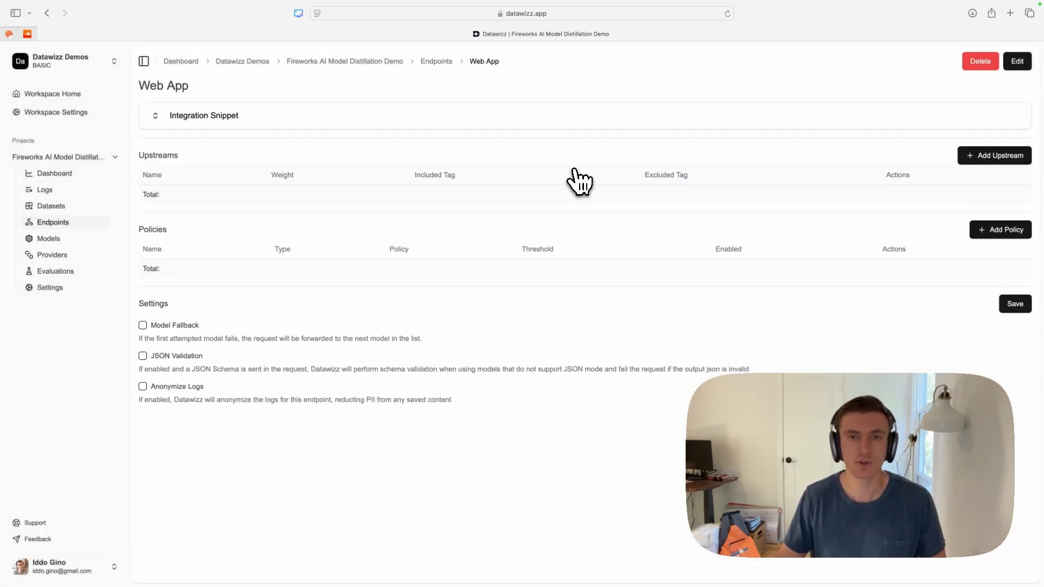
left_click(979, 164)
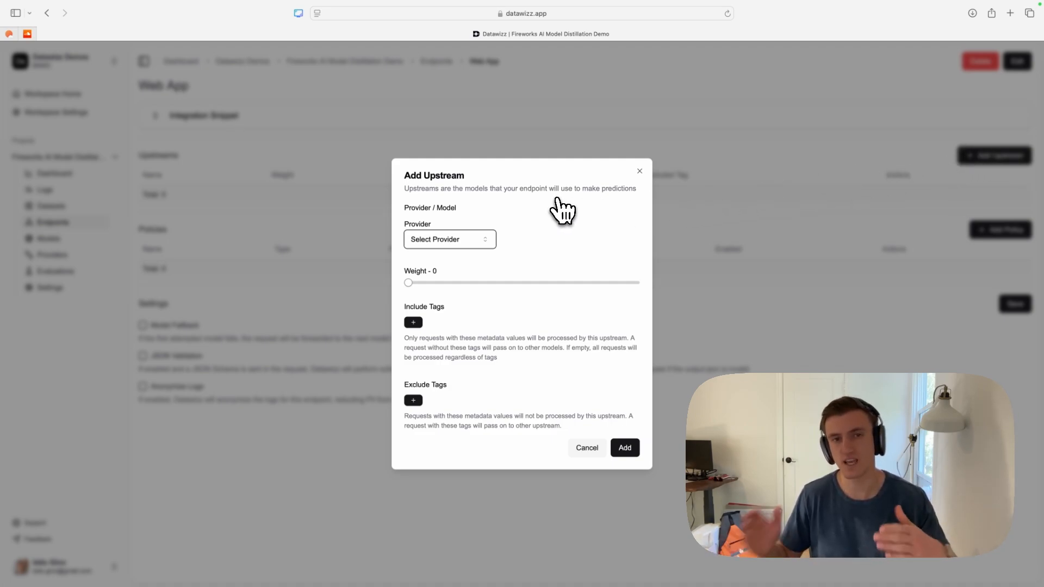
left_click(449, 244)
left_click(440, 274)
left_click(533, 242)
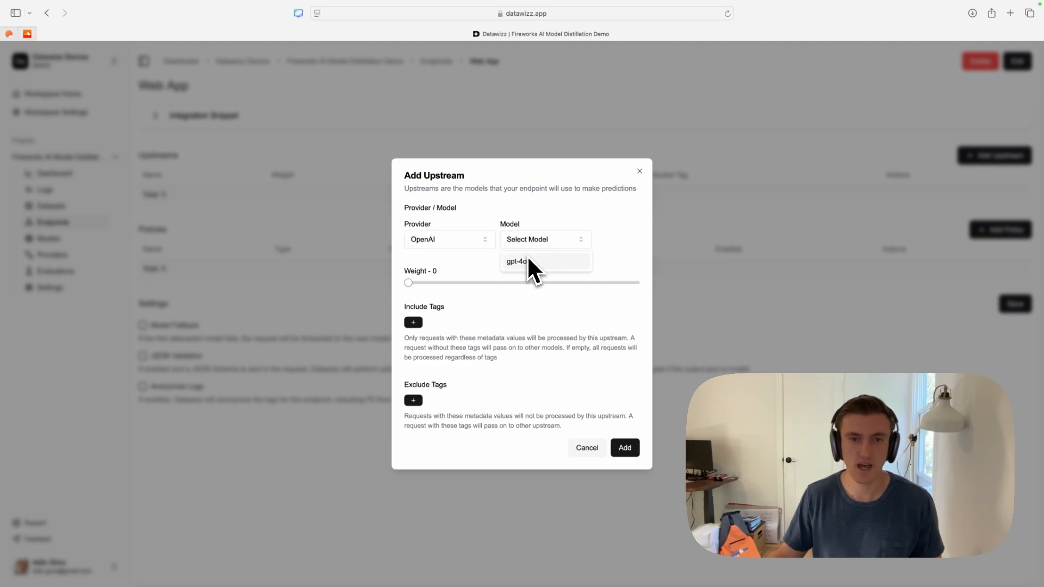
left_click(528, 261)
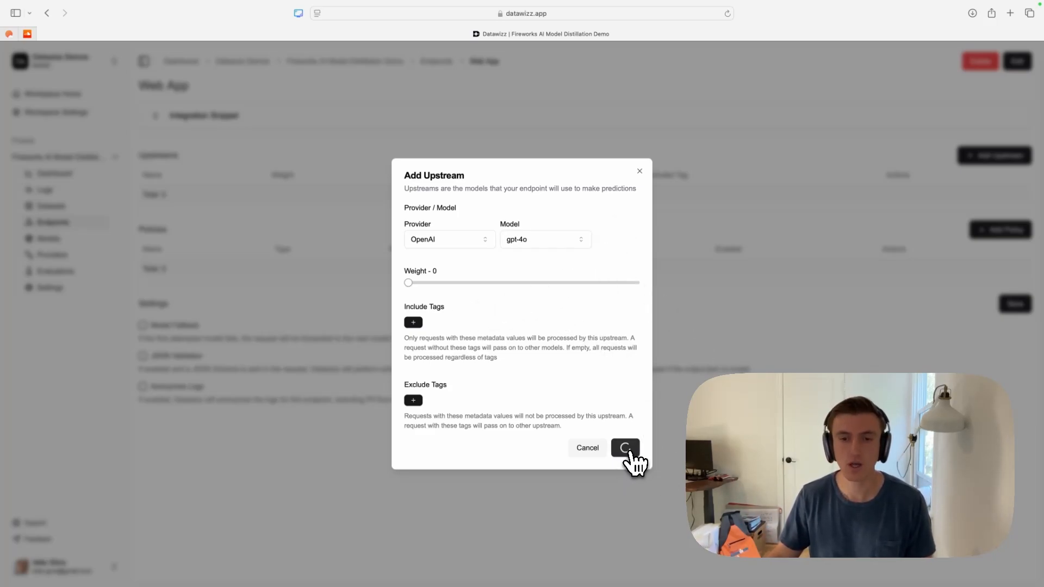
left_click(630, 453)
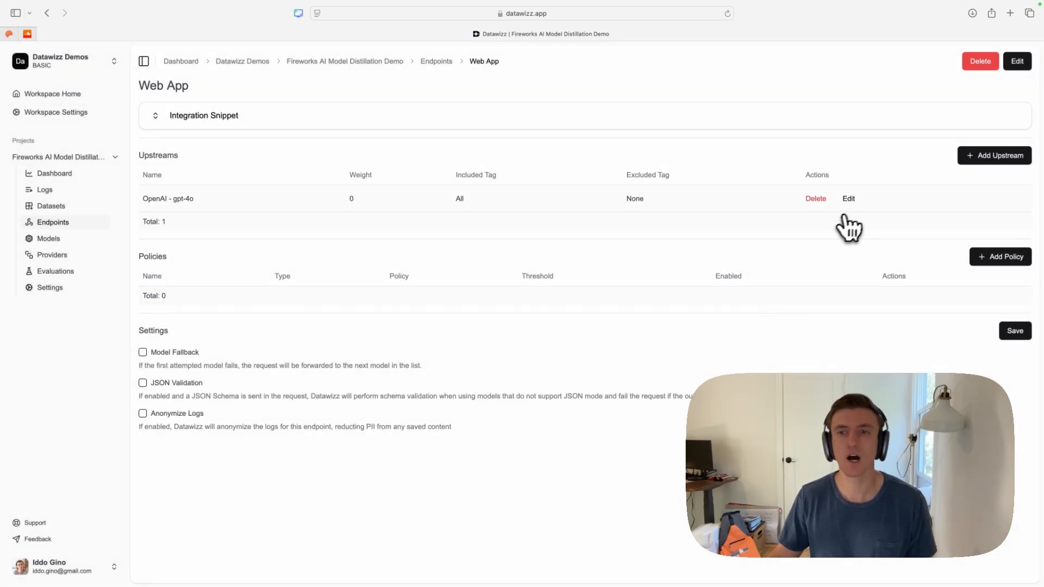
- Expand the Web App endpoint's integration snippet and examine its import, language options, base URL, API key and model identifier
left_click(156, 116)
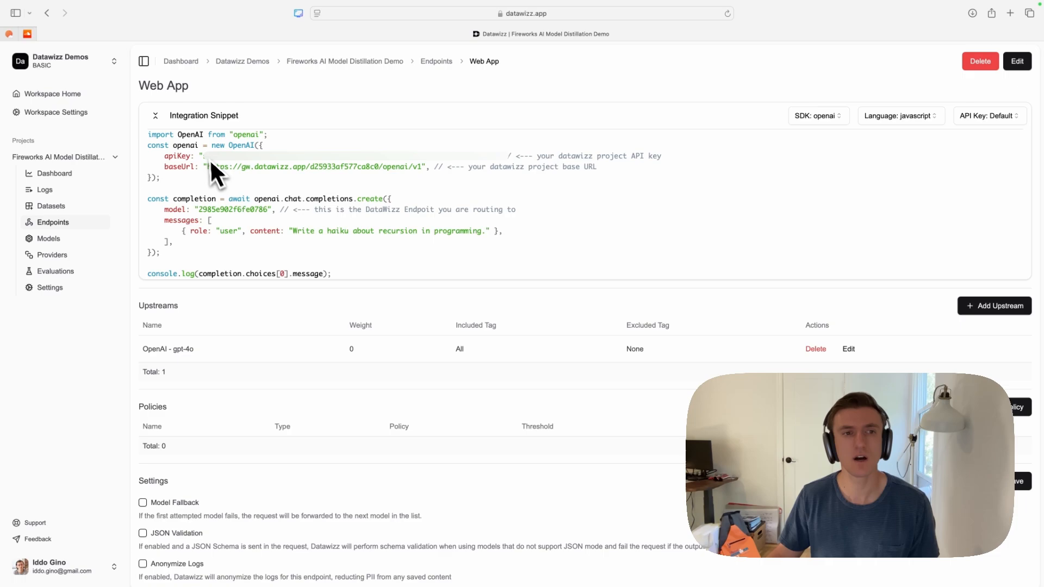
left_click_drag(162, 134, 306, 142)
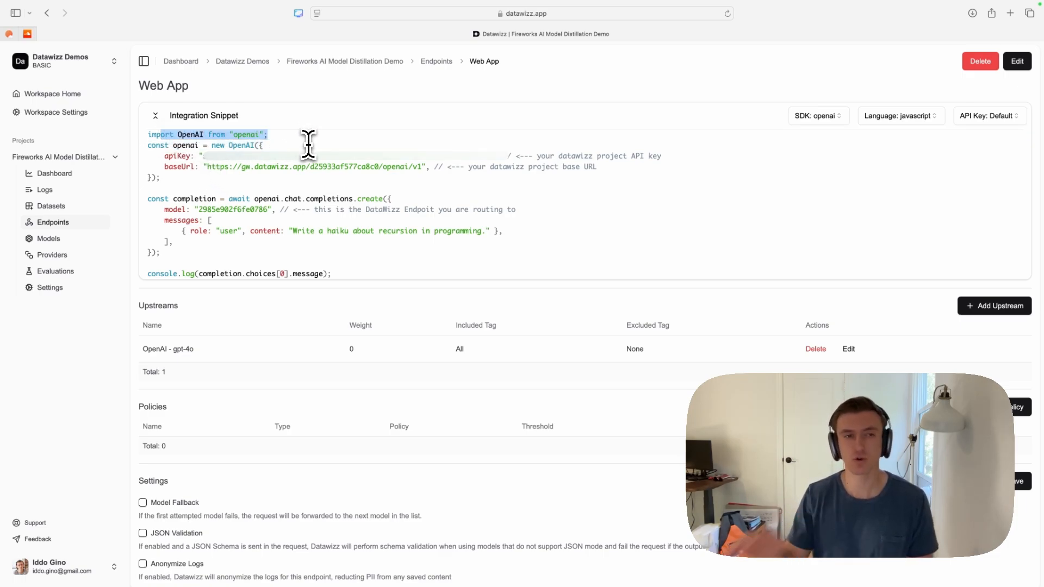
left_click(911, 116)
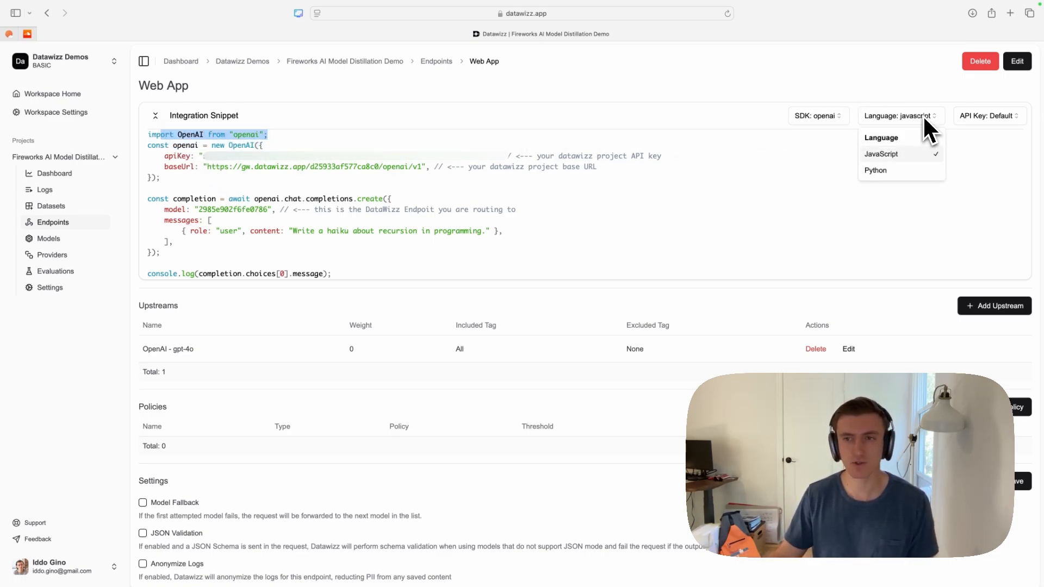
left_click(664, 214)
left_click_drag(207, 167, 408, 167)
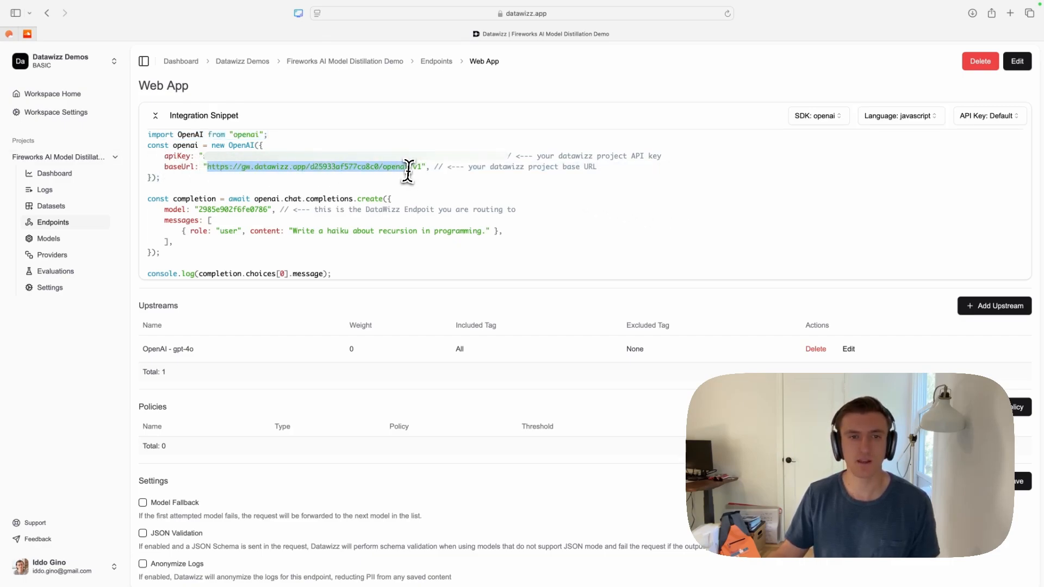
double_click(254, 156)
double_click(224, 209)
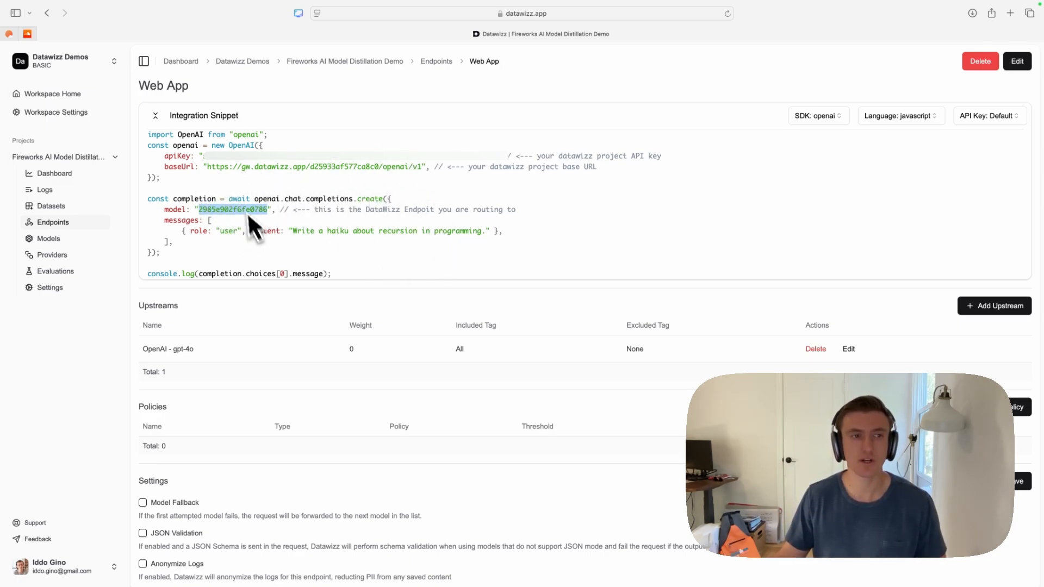
- Open the project's inference logs and examine the input and output of the two most recent entries
left_click(72, 193)
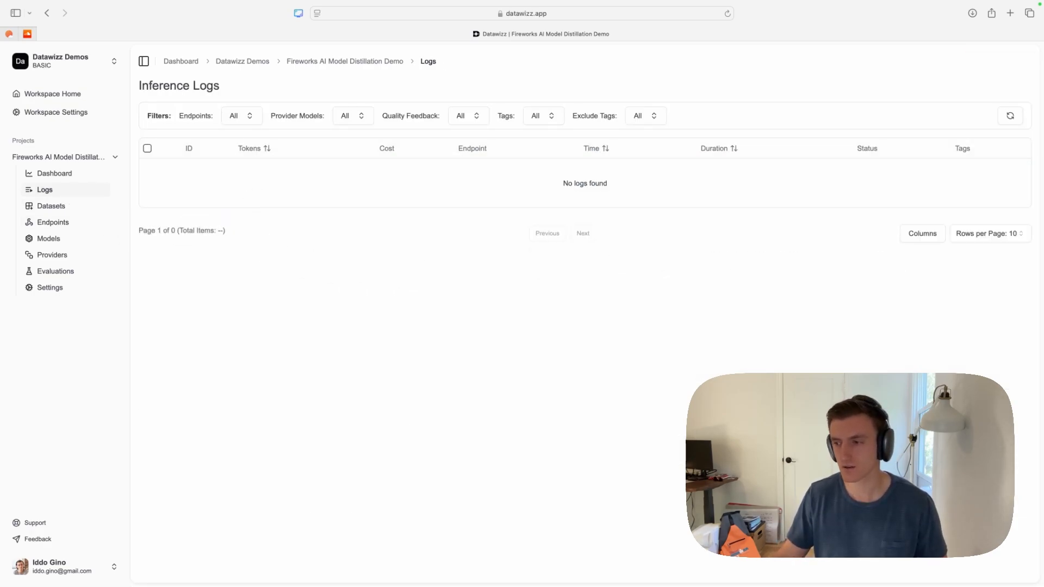
left_click(727, 79)
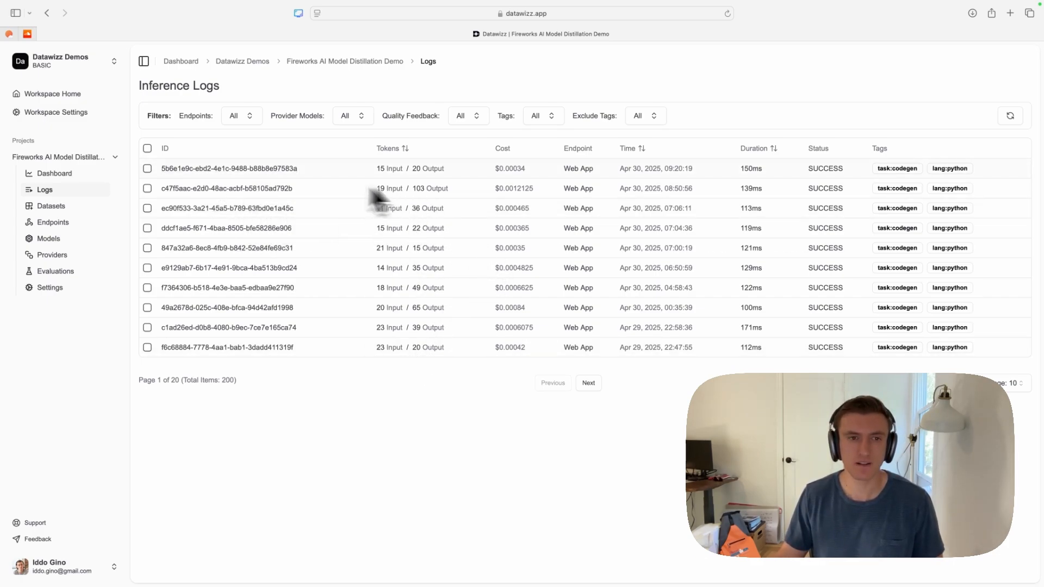
left_click(296, 172)
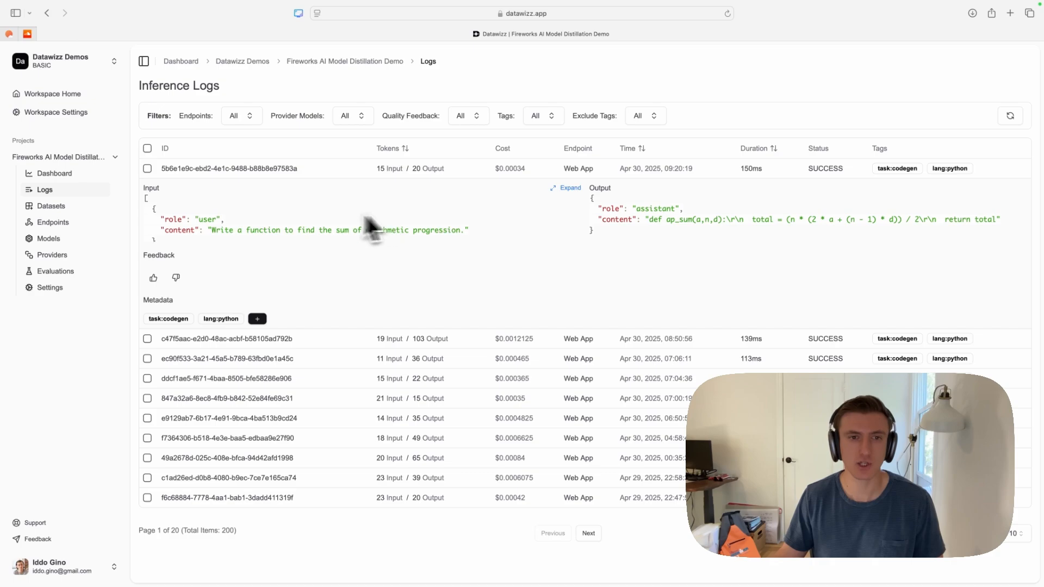
left_click(227, 340)
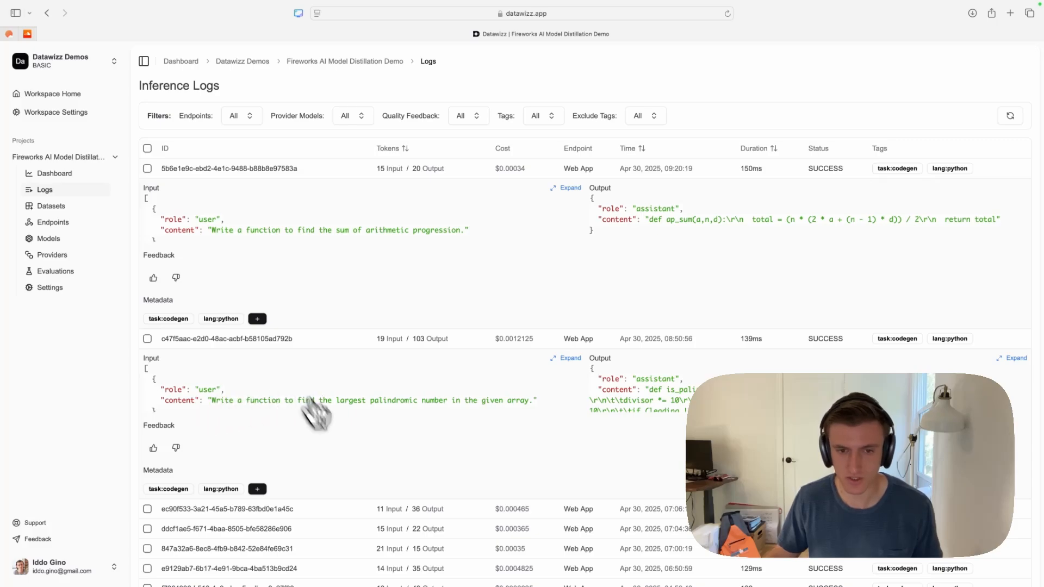
- Read through the complete output of the log entry about the largest palindromic number
scroll(804, 386, "down", 3)
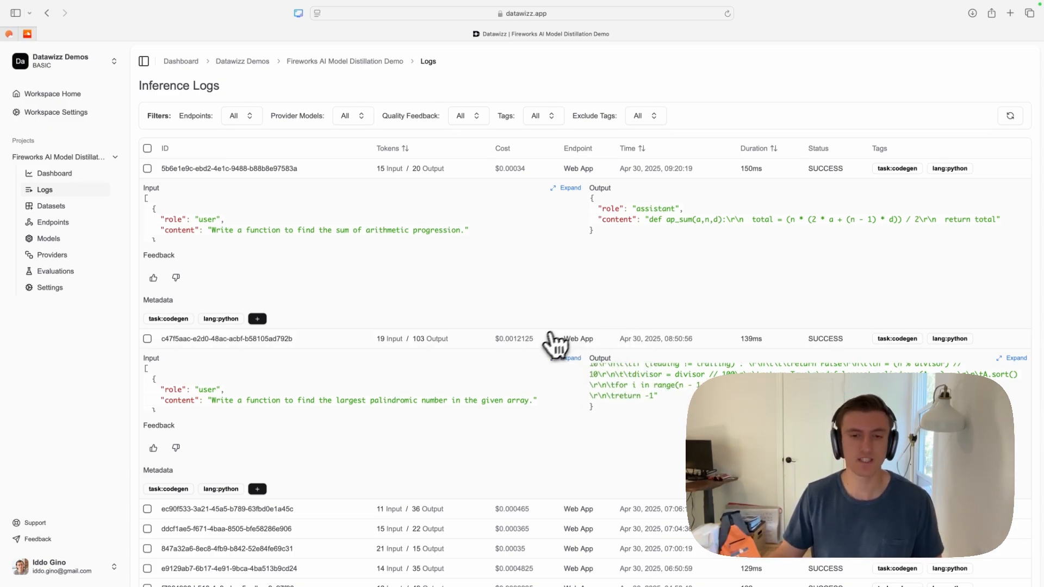
scroll(660, 379, "up", 5)
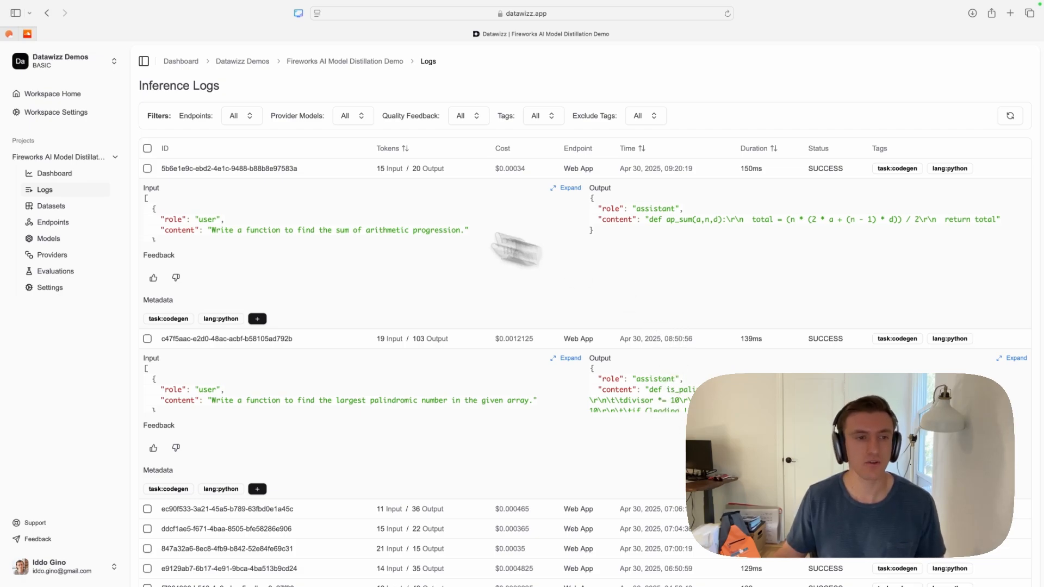
- Start a new model named My Python Model with Meta Llama-3.2-1B-Instruct as its base model
left_click(60, 244)
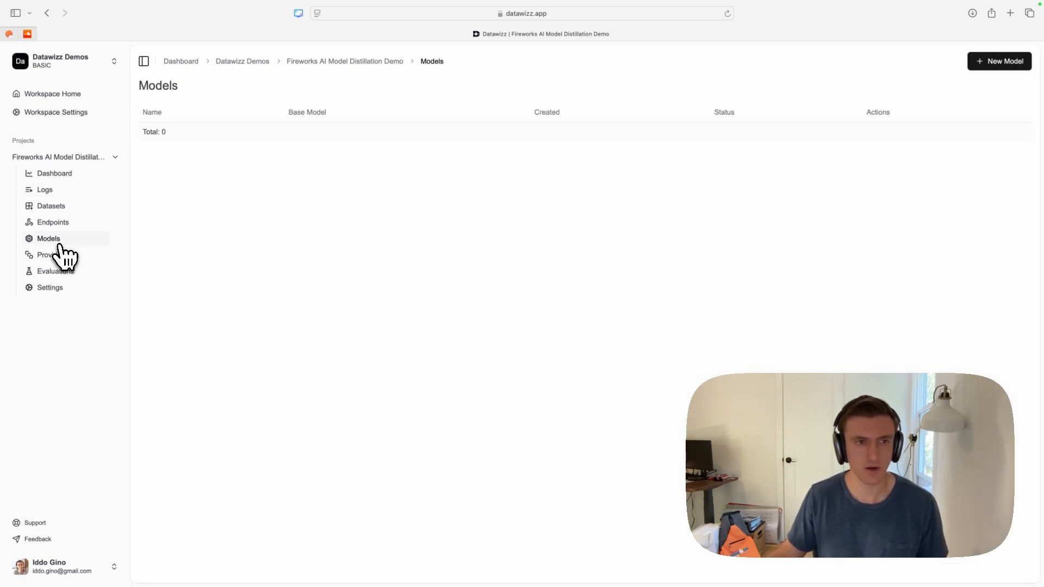
left_click(997, 64)
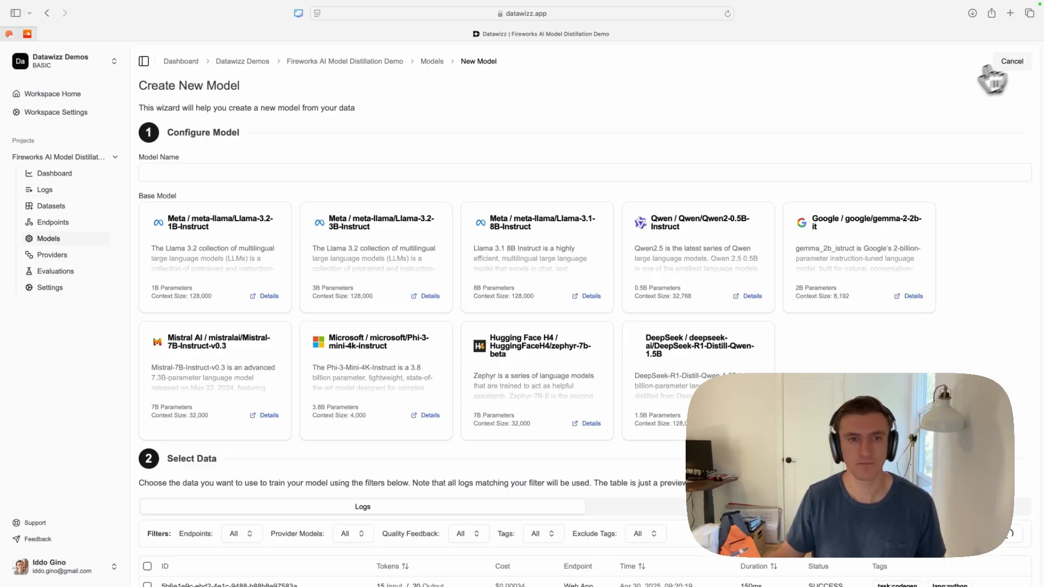
left_click(201, 172)
type("My Python Model")
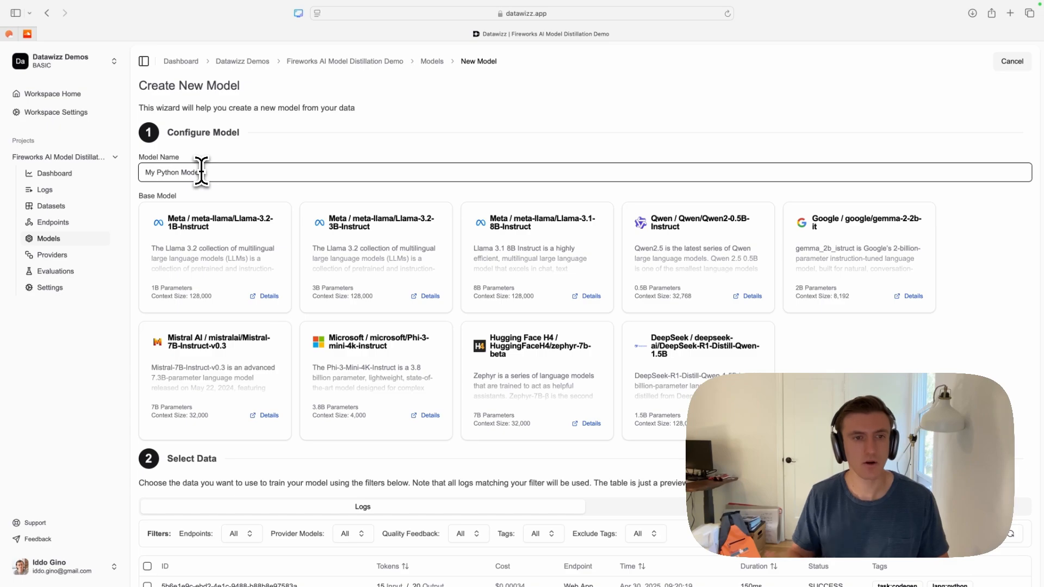
left_click(241, 249)
- Review the unfiltered training logs and default training configuration for My Python Model, and start its training
scroll(246, 251, "down", 6)
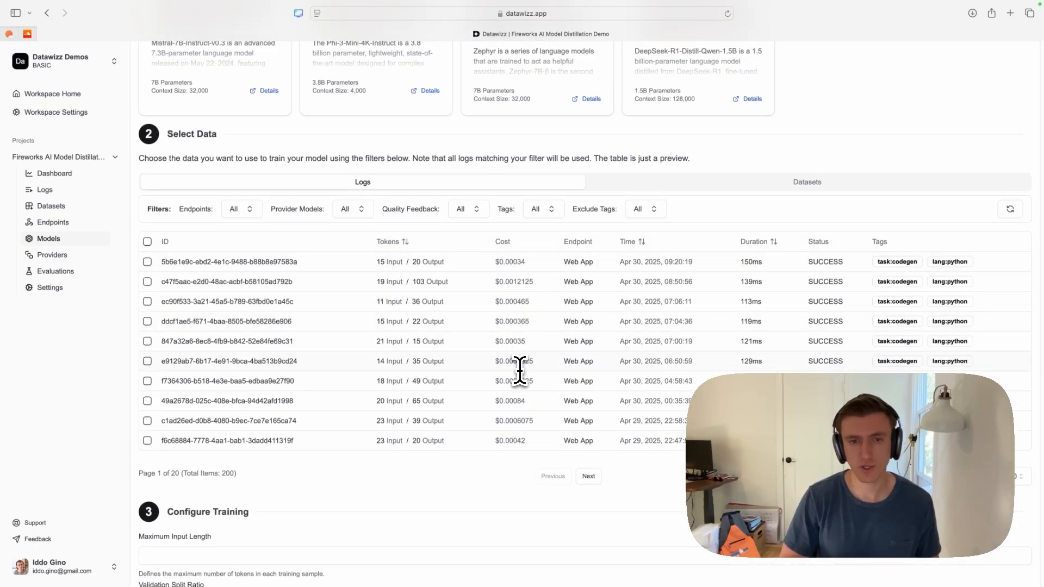
scroll(518, 369, "up", 4)
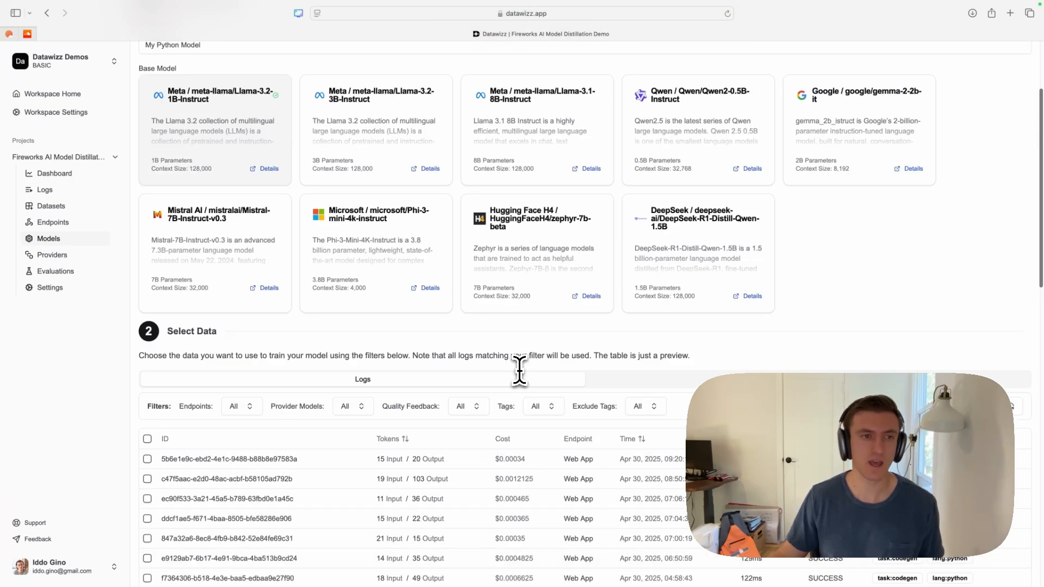
scroll(491, 417, "down", 9)
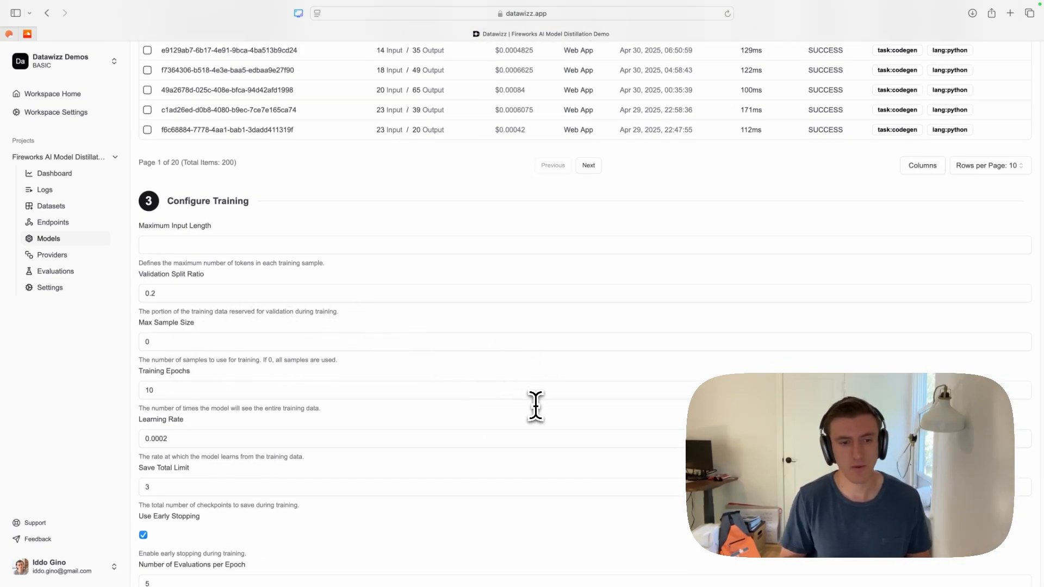
scroll(147, 275, "down", 6)
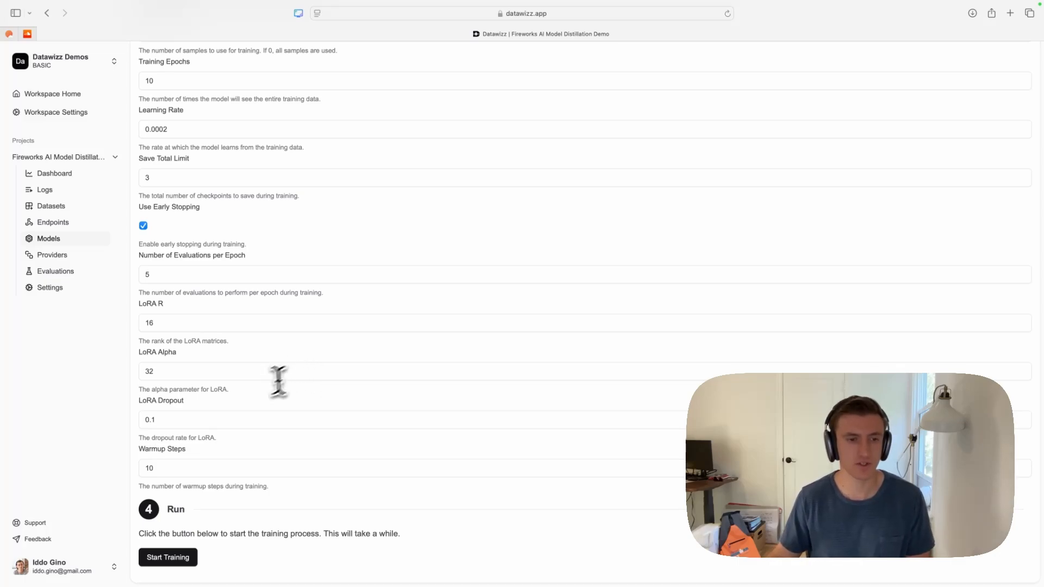
left_click(177, 565)
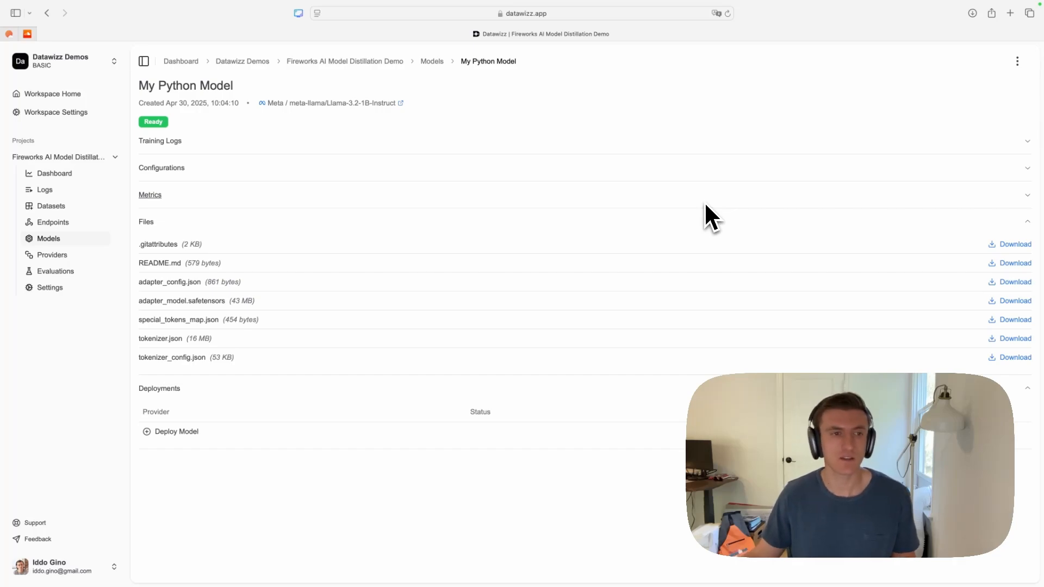
- View the training logs of My Python Model and collapse them again
left_click(198, 141)
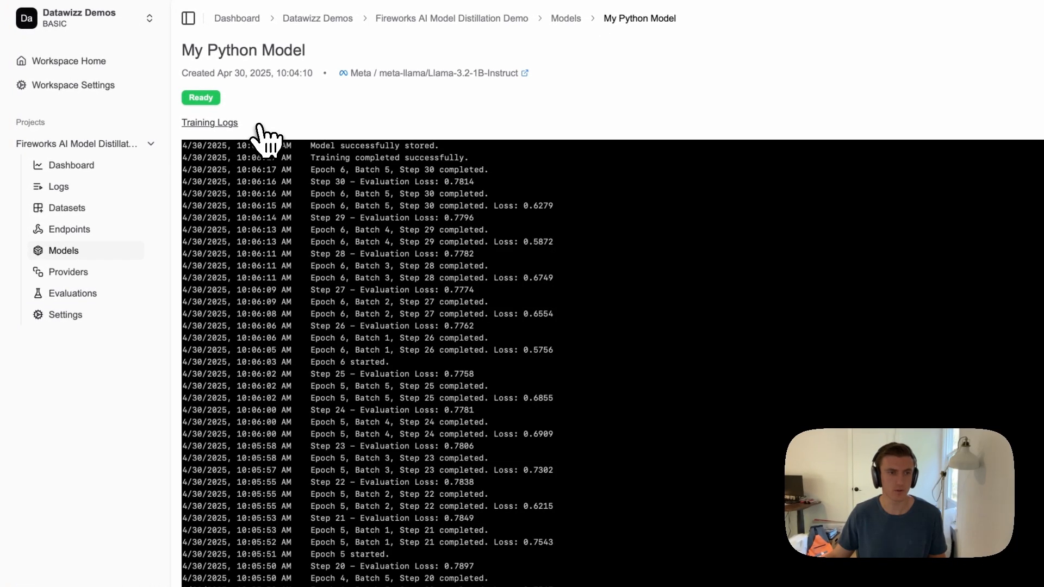
left_click(260, 127)
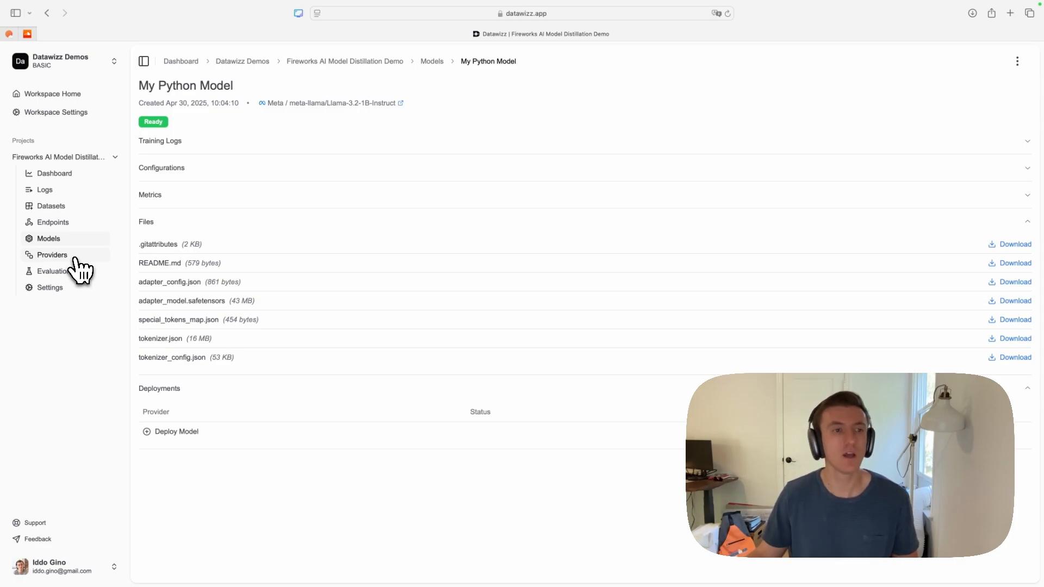
- Begin adding a project provider named Fireworks AI with Fireworks AI as the provider type
left_click(75, 256)
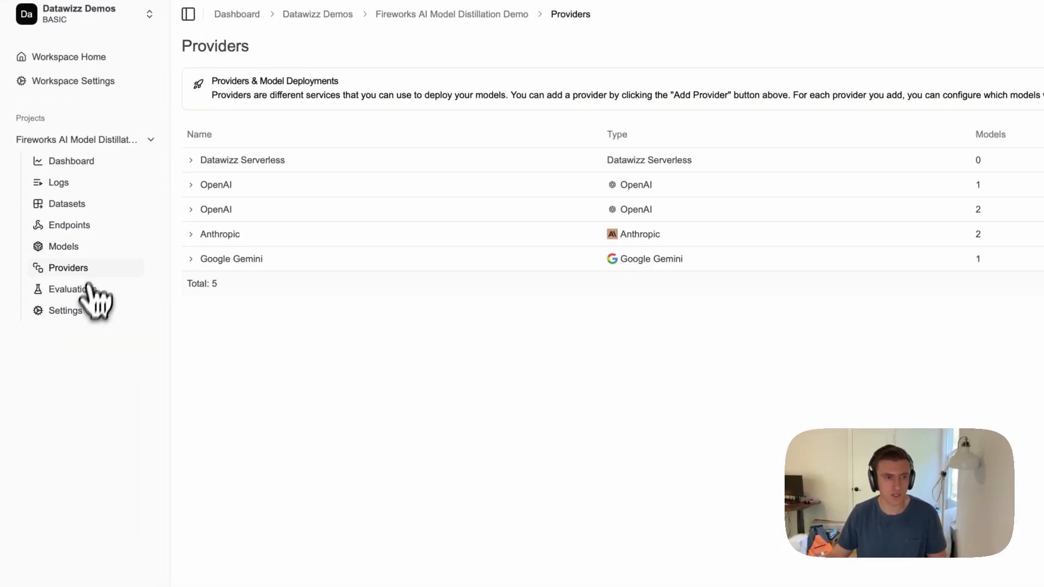
left_click(1043, 15)
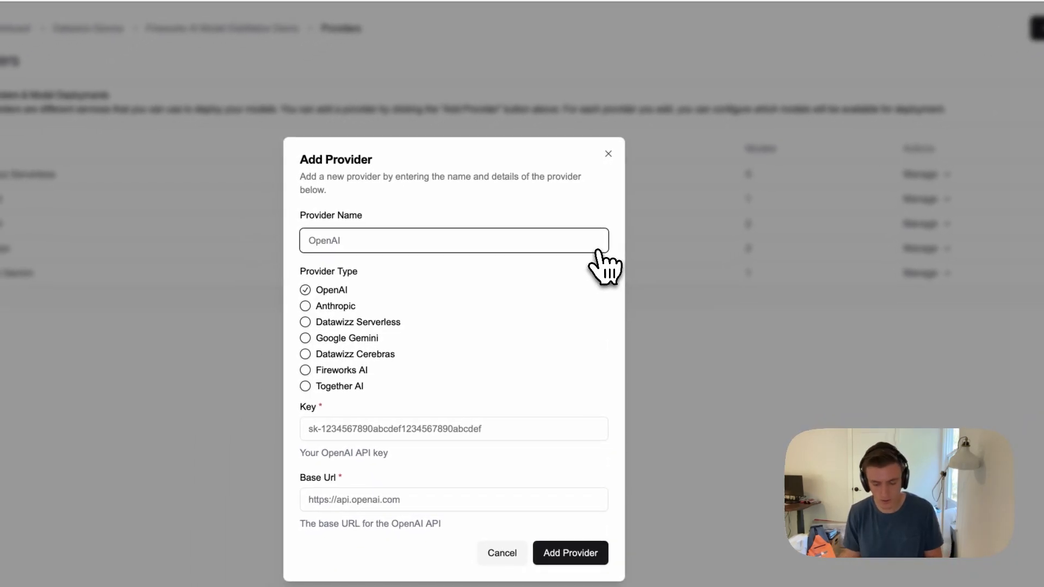
type("Fire")
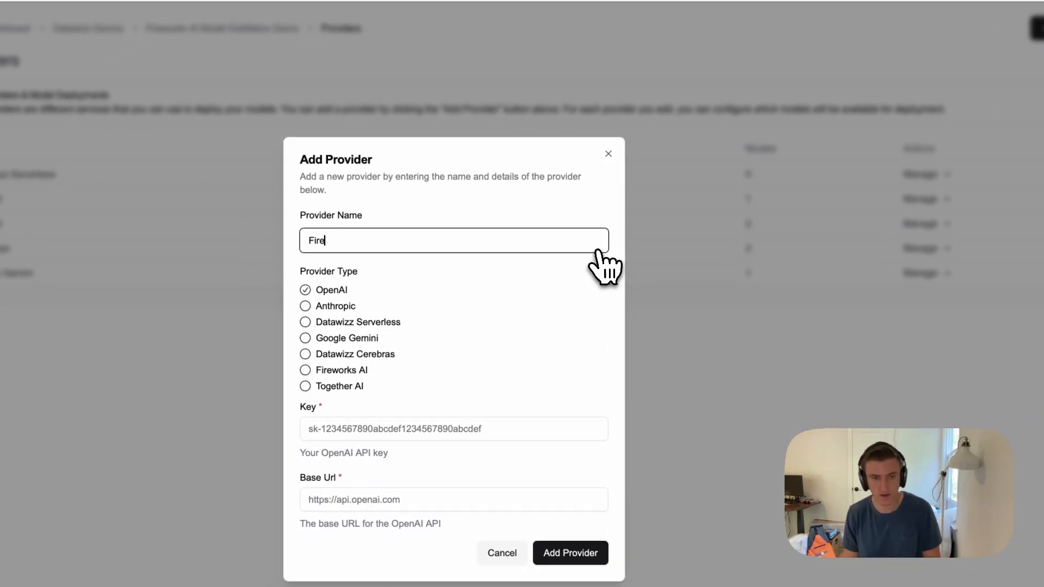
type("works AI")
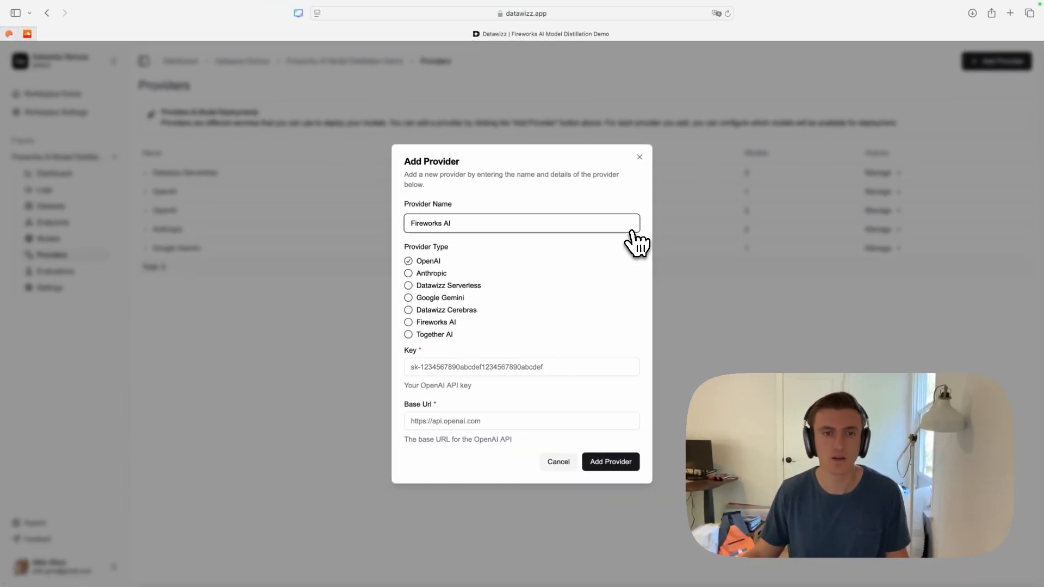
left_click(434, 324)
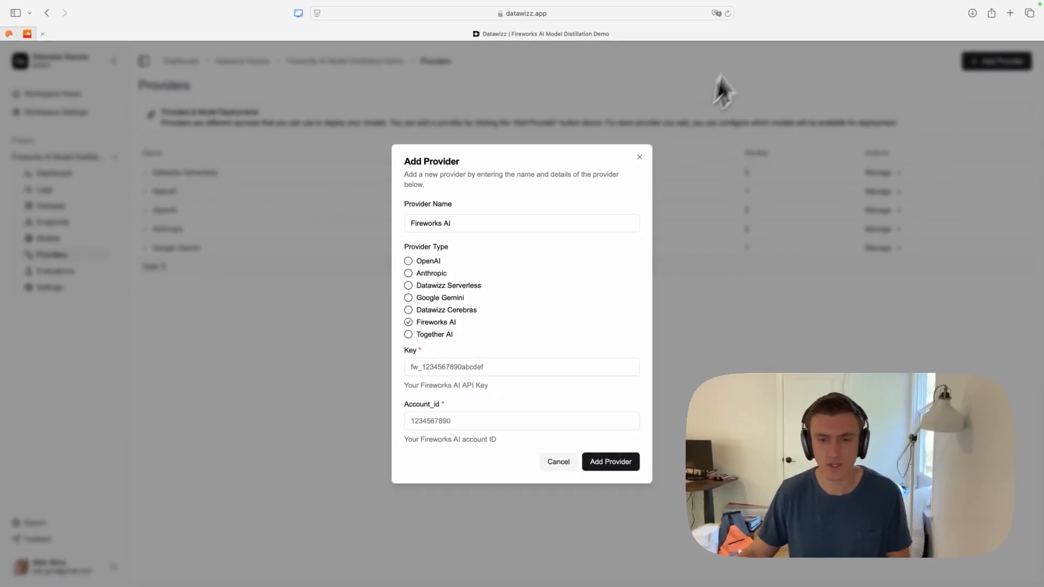
- Copy the account ID from the Fireworks site in a new browser tab and paste it into the new Datawizz provider's account ID
key("super+t")
type("https://fireworks.ai/account/profile")
key("Return")
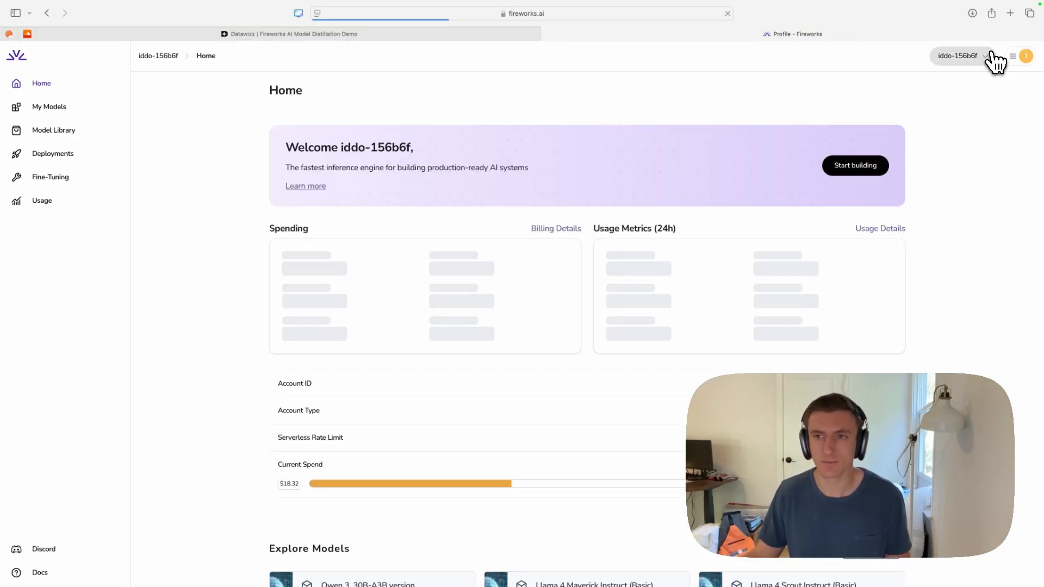
left_click(985, 59)
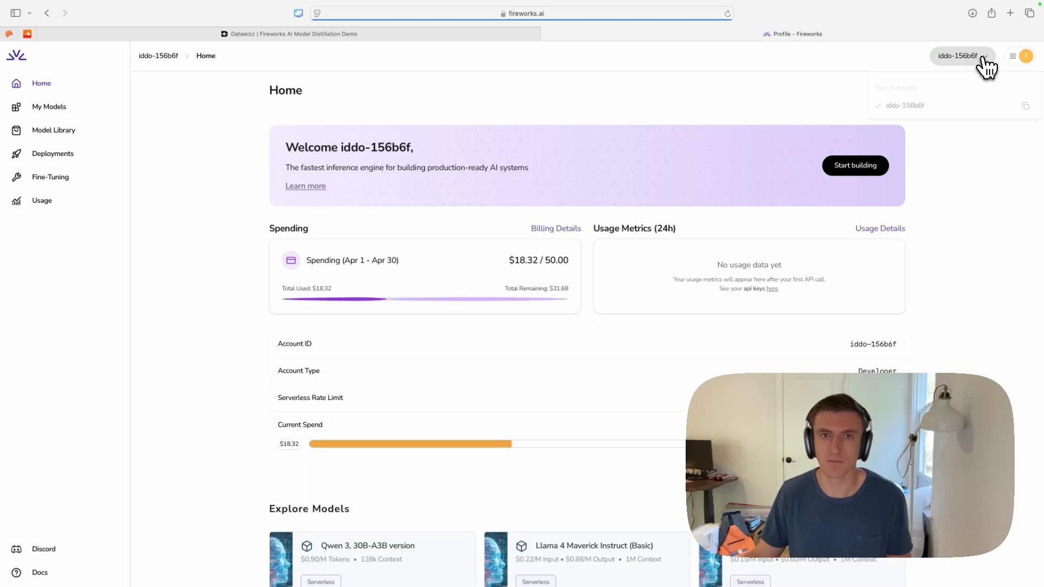
left_click(1027, 107)
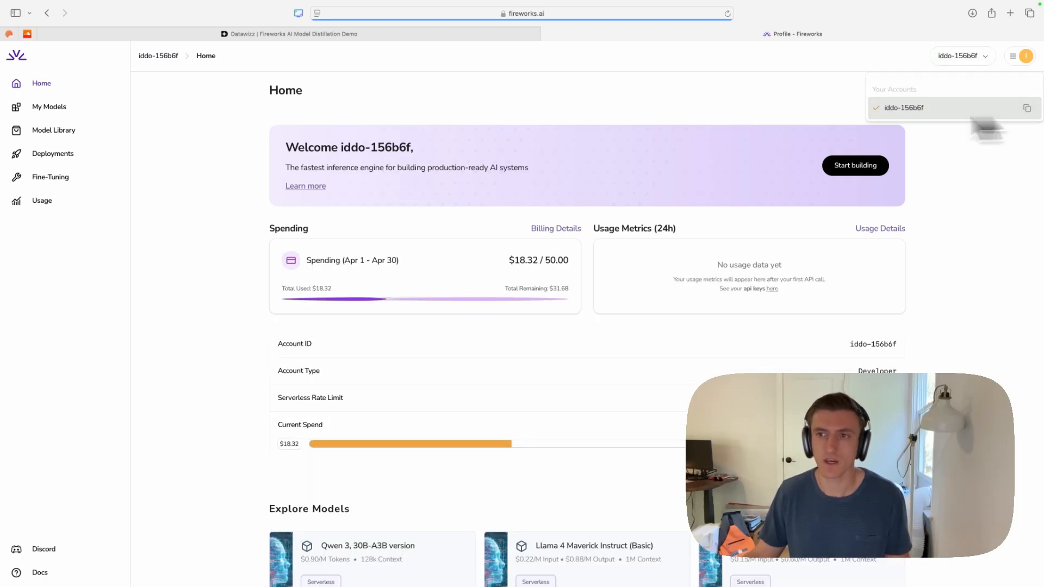
left_click(317, 34)
left_click(429, 421)
key("super+v")
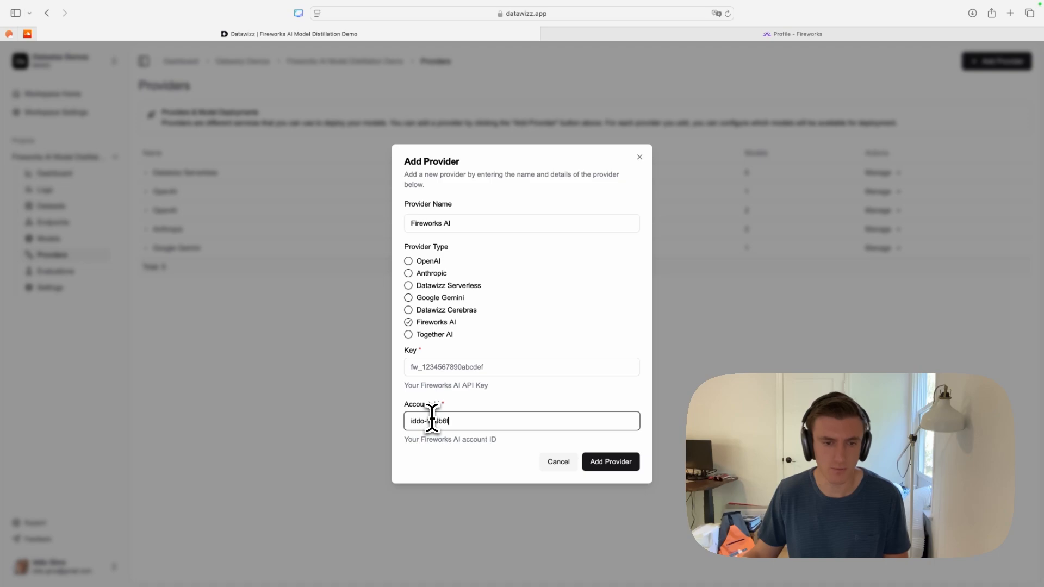
- Switch to the Fireworks site, create an API key named Demo - Deployment, and copy the generated key
left_click(856, 34)
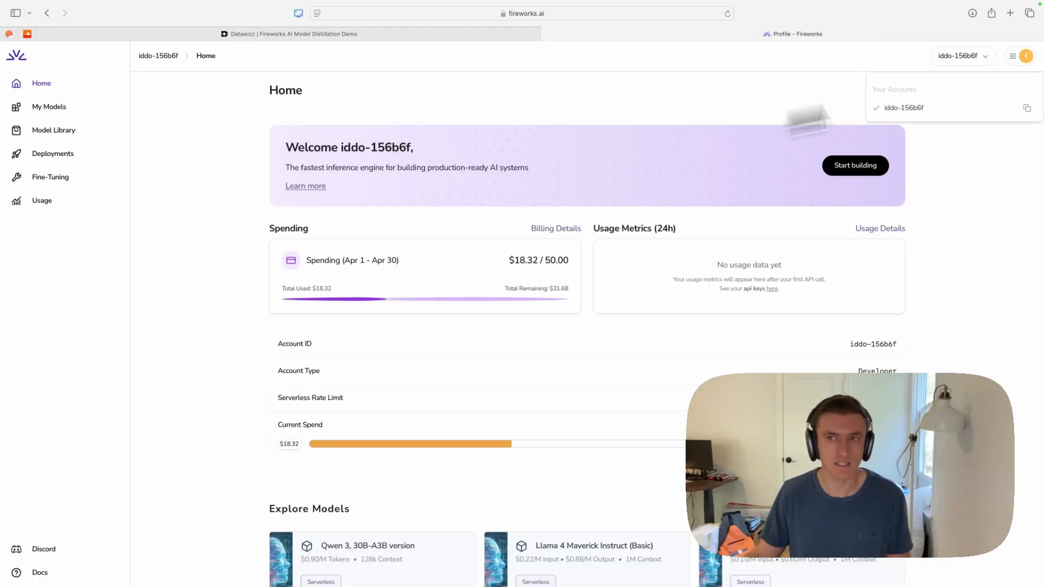
left_click(1016, 56)
left_click(952, 155)
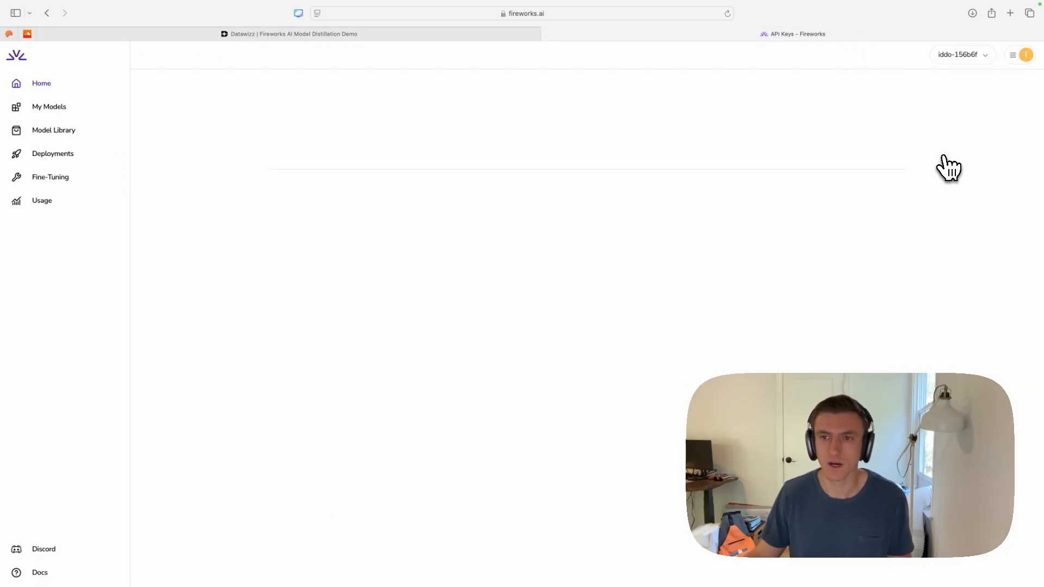
left_click(867, 90)
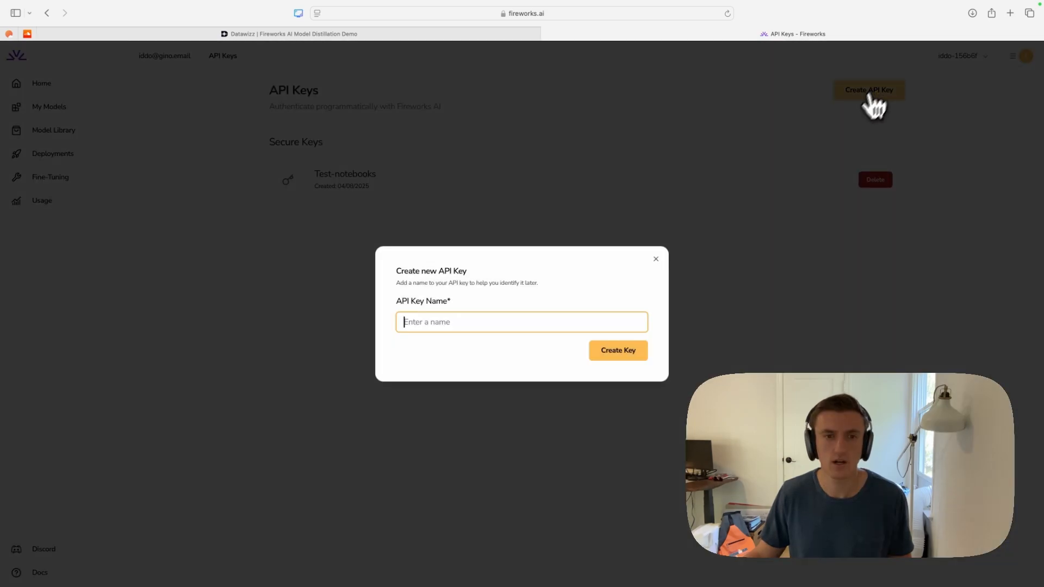
type("Demo - Deployment")
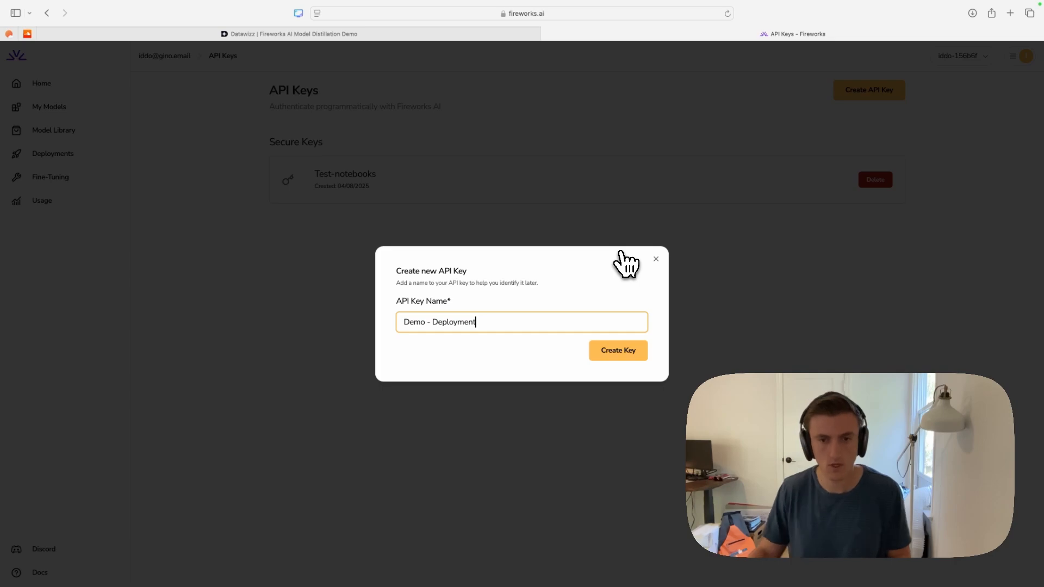
left_click(616, 351)
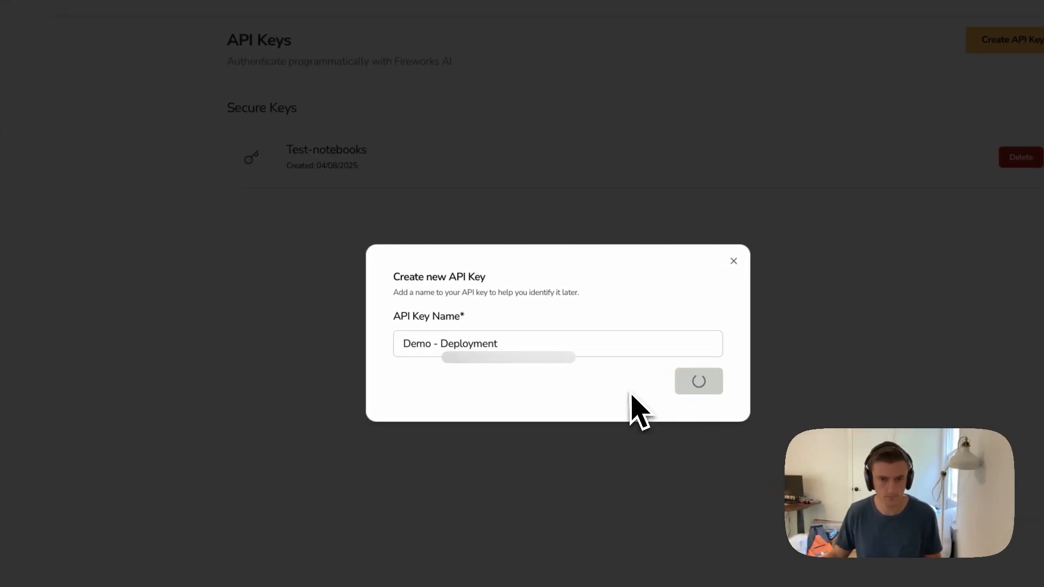
left_click(599, 355)
left_click(698, 414)
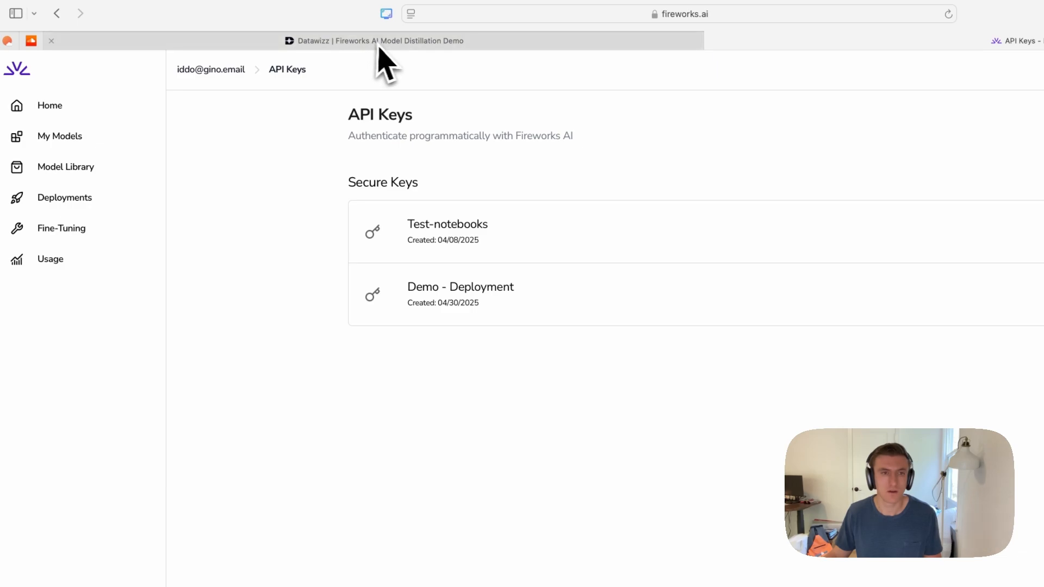
- Return to Datawizz, paste the Fireworks API key into the provider's key field, and add the provider
left_click(381, 42)
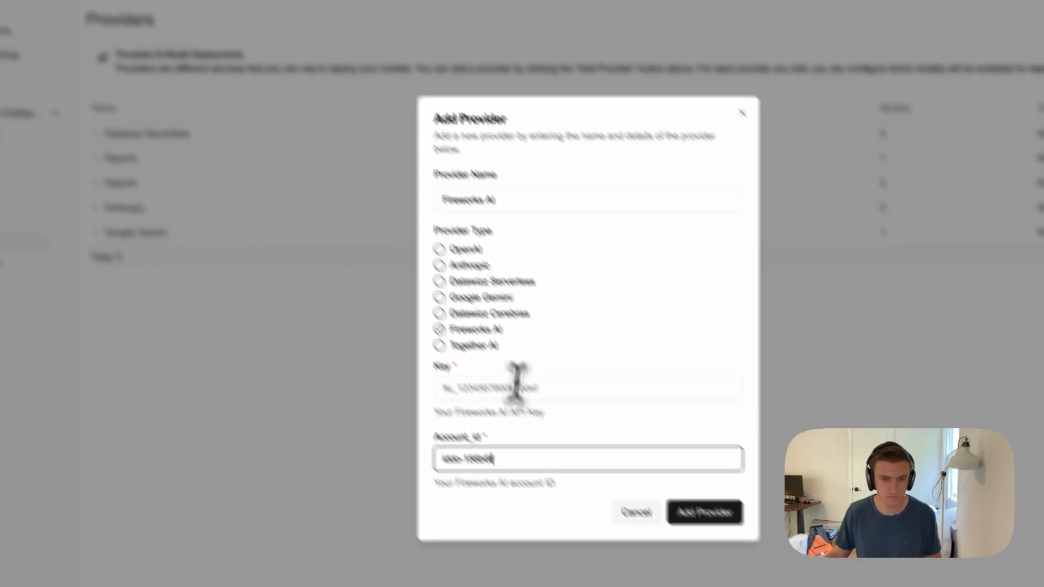
left_click(585, 477)
key("super+v")
left_click(686, 485)
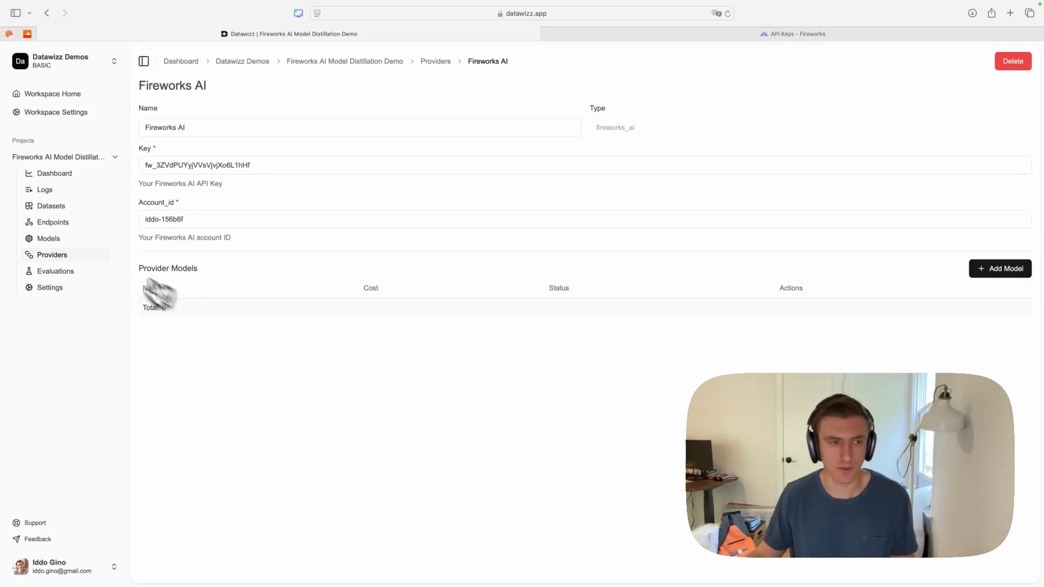
- Deploy My Python Model to the Fireworks AI provider with an NVIDIA_A100_80GB accelerator, minimum 0 and maximum 1 replicas
left_click(71, 238)
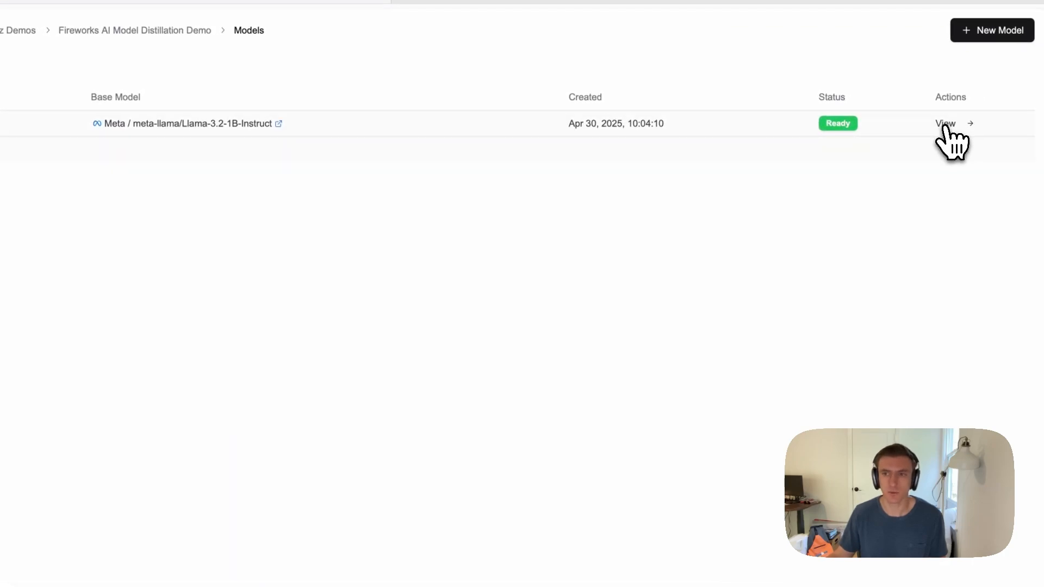
left_click(945, 125)
scroll(543, 326, "down", 3)
left_click(217, 410)
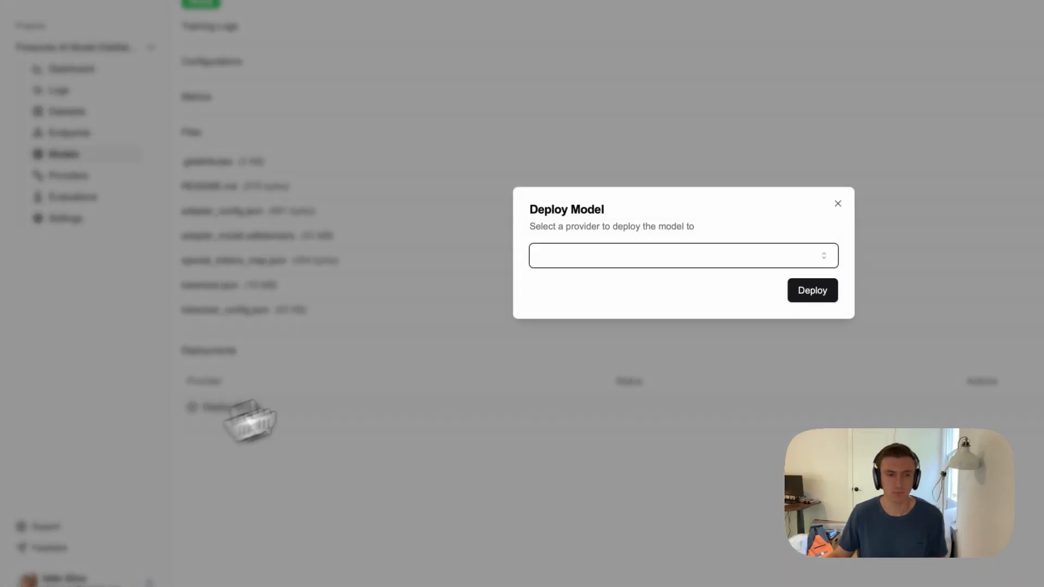
left_click(679, 257)
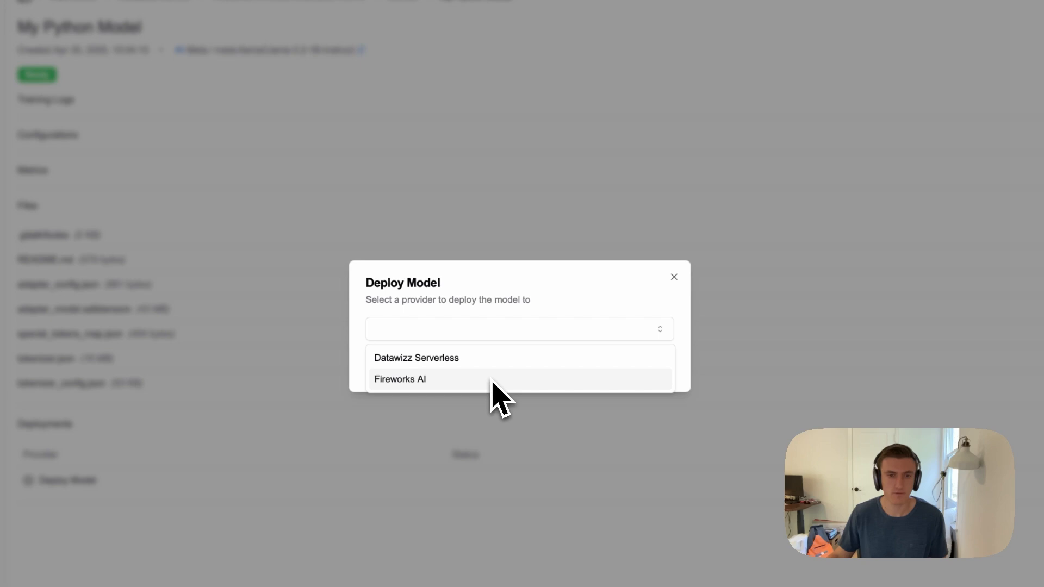
left_click(492, 380)
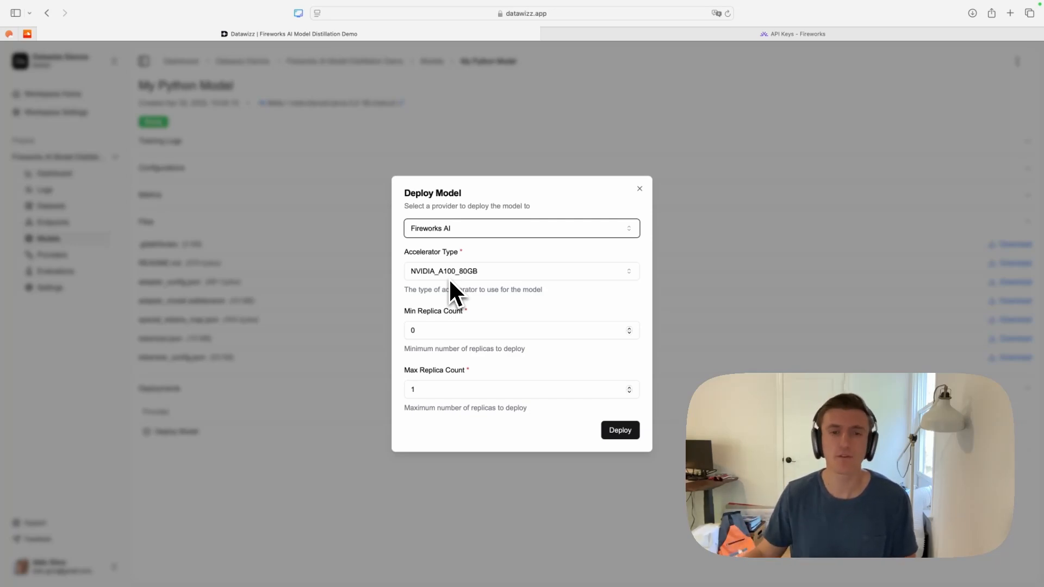
left_click(634, 438)
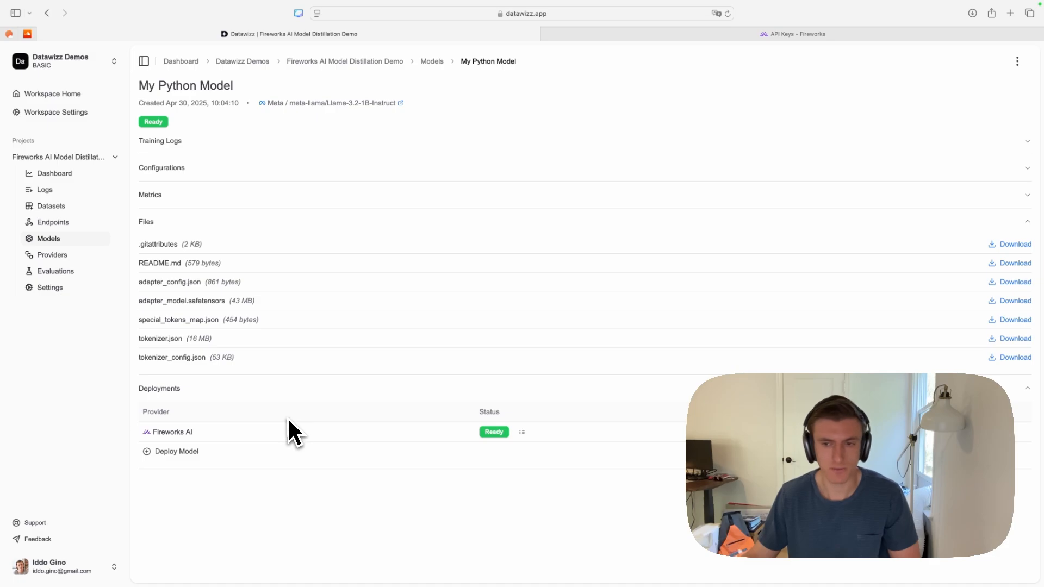
- Open the provider of the Fireworks AI deployment, and expand the Fireworks AI entry in the project's provider list to inspect its models
left_click(816, 432)
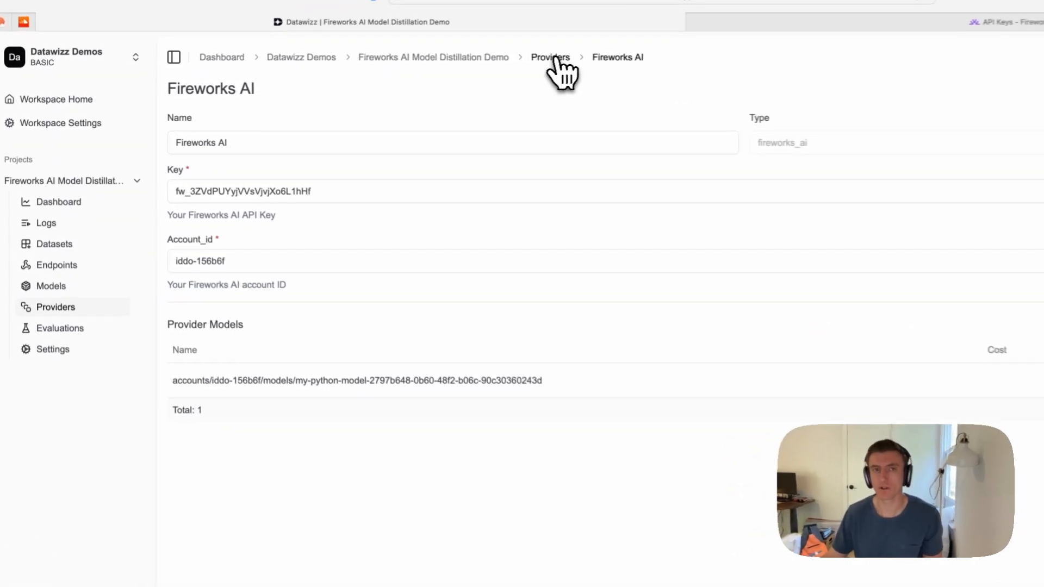
left_click(555, 58)
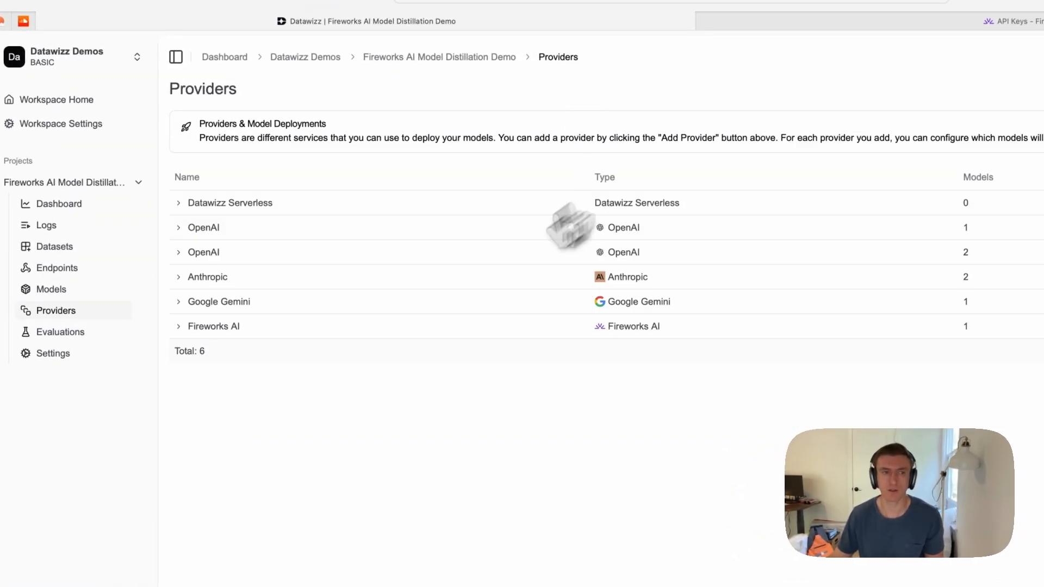
left_click(178, 328)
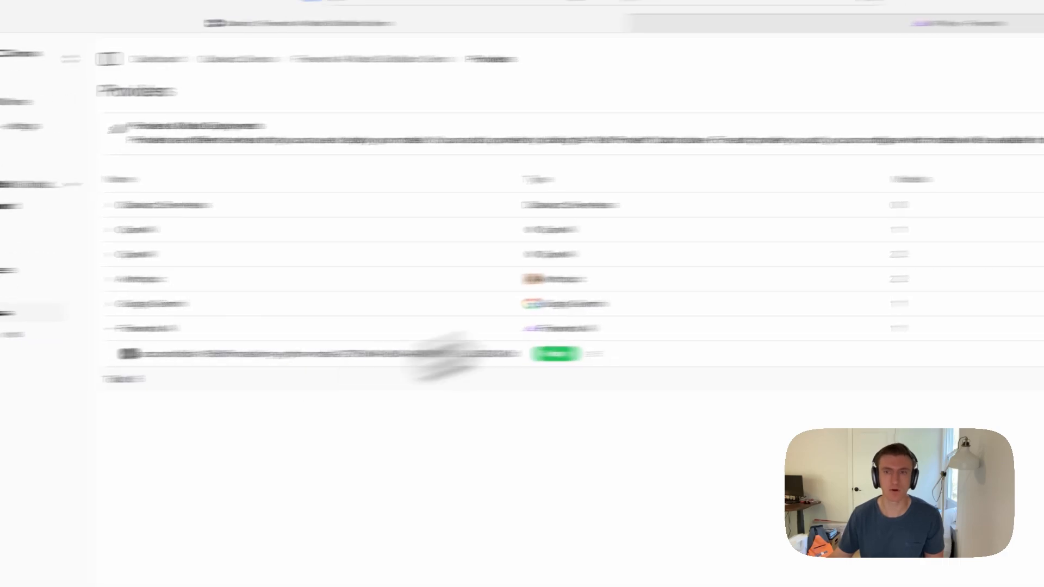
- Benchmark the deployed Fireworks AI model with the saved prompt about finding the intersection of two arrays using a lambda function
left_click(896, 73)
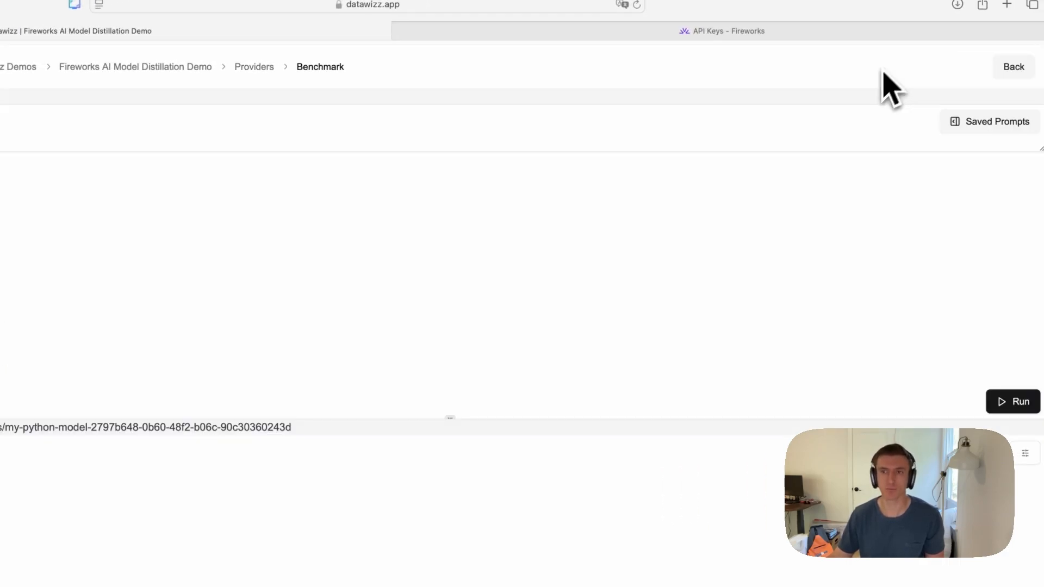
left_click(961, 121)
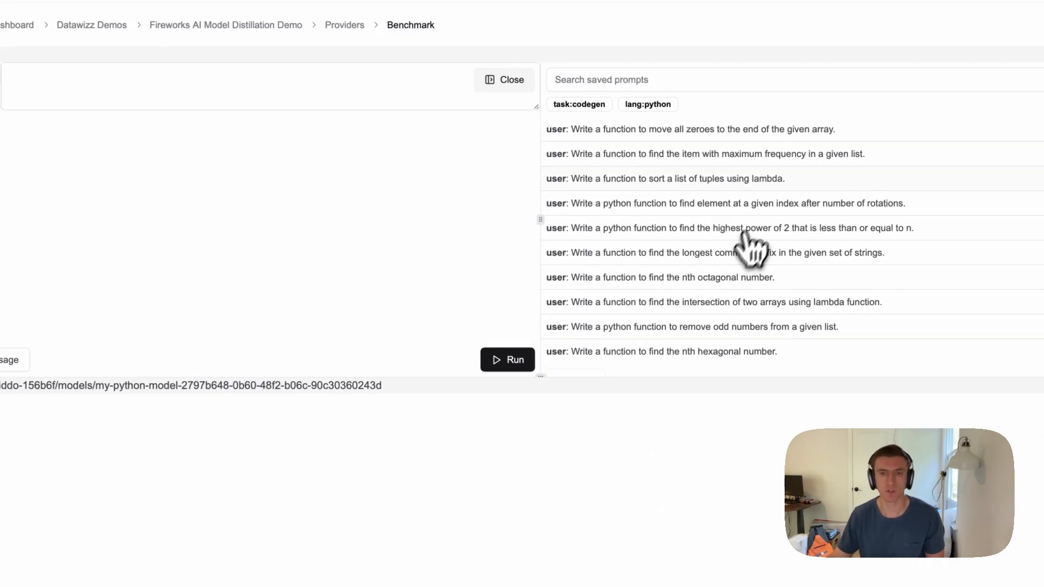
left_click(670, 304)
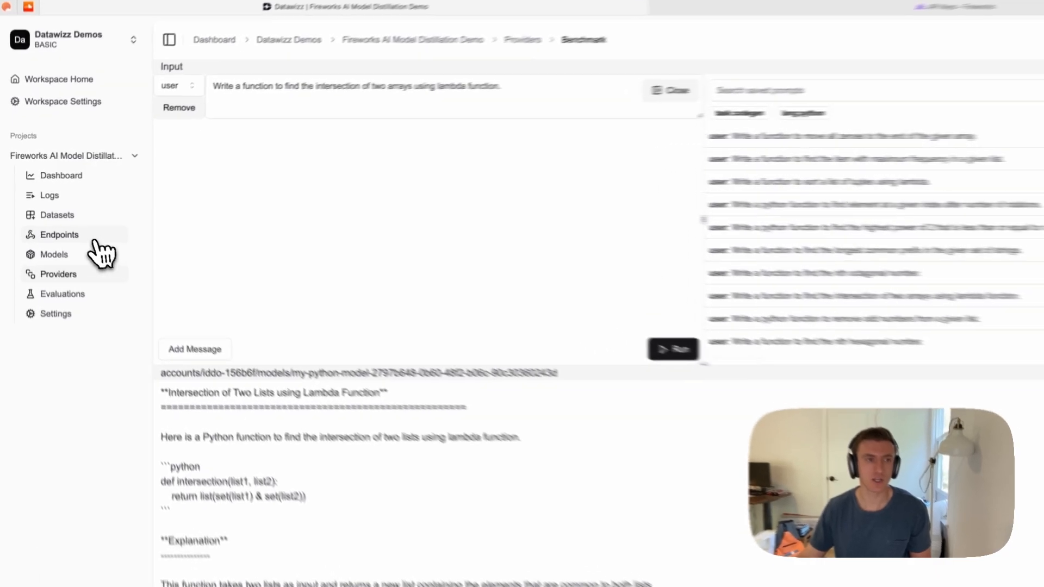
- Open the project's second Web App endpoint, the one whose only upstream is OpenAI gpt-4o
left_click(97, 249)
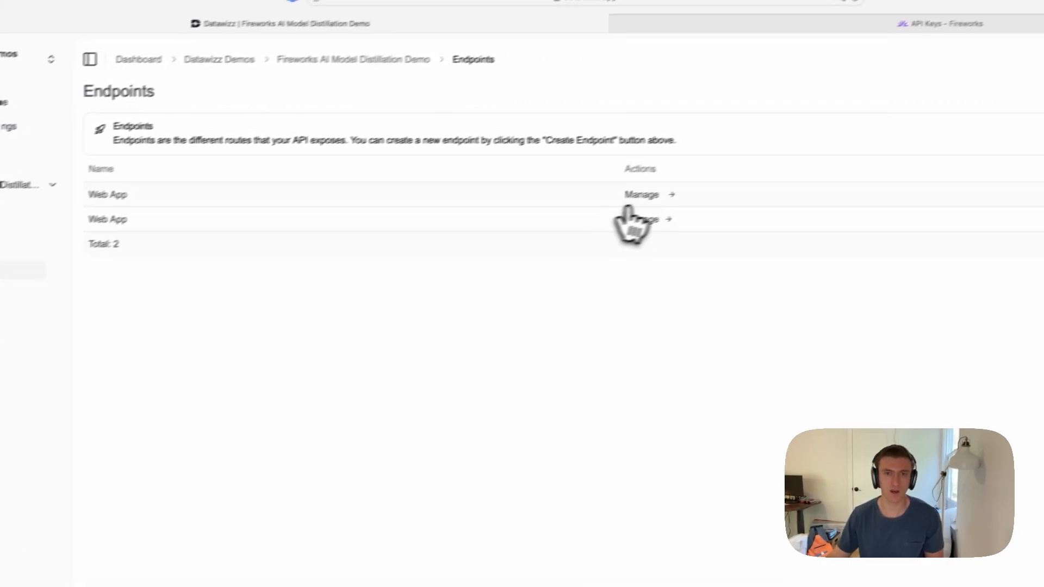
left_click(753, 165)
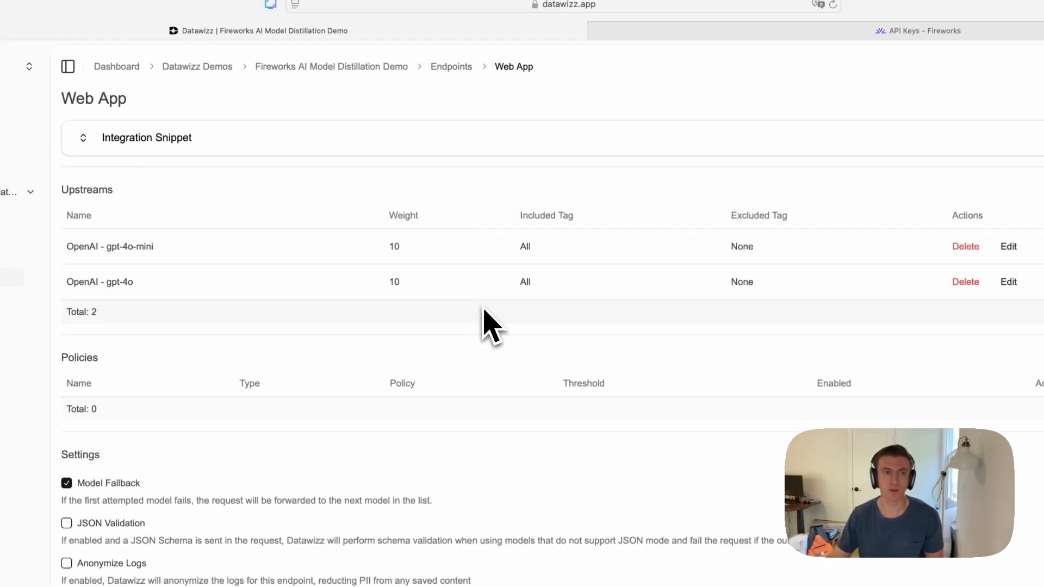
left_click(450, 68)
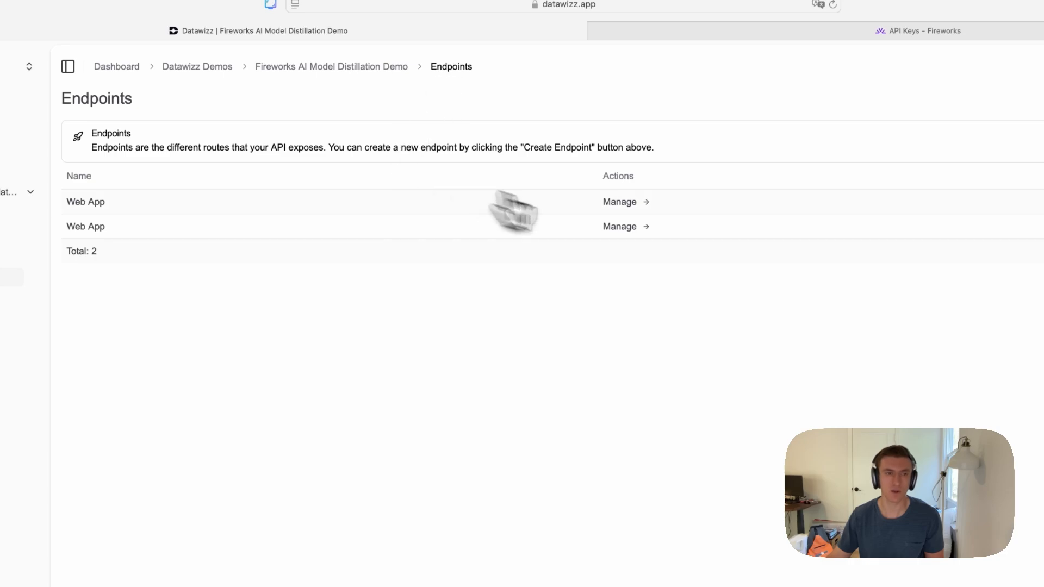
left_click(623, 226)
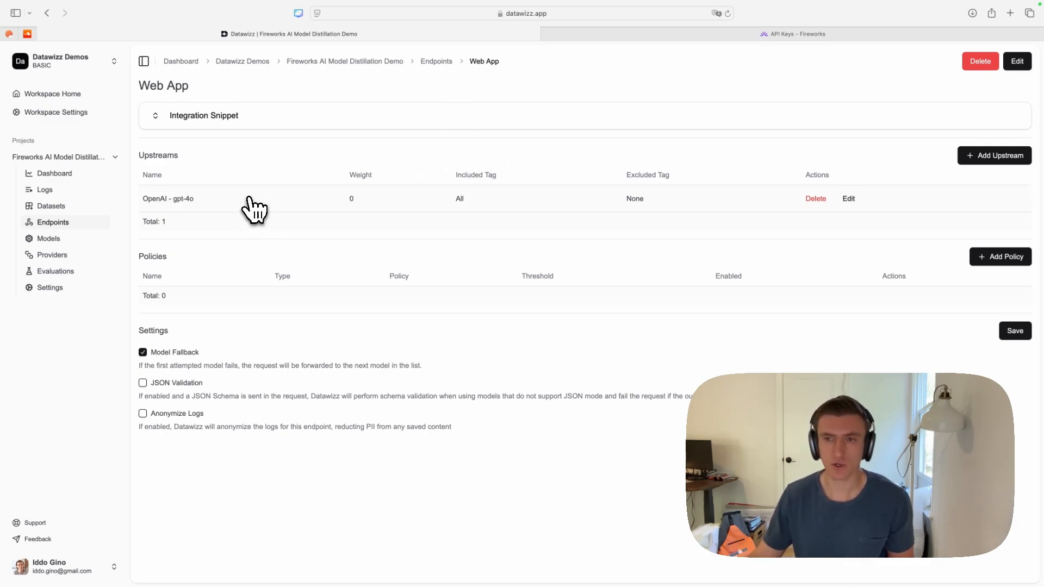
- Add the Fireworks AI my-python-model as an upstream with weight 1 to the Web App endpoint, and save the endpoint settings
left_click(993, 157)
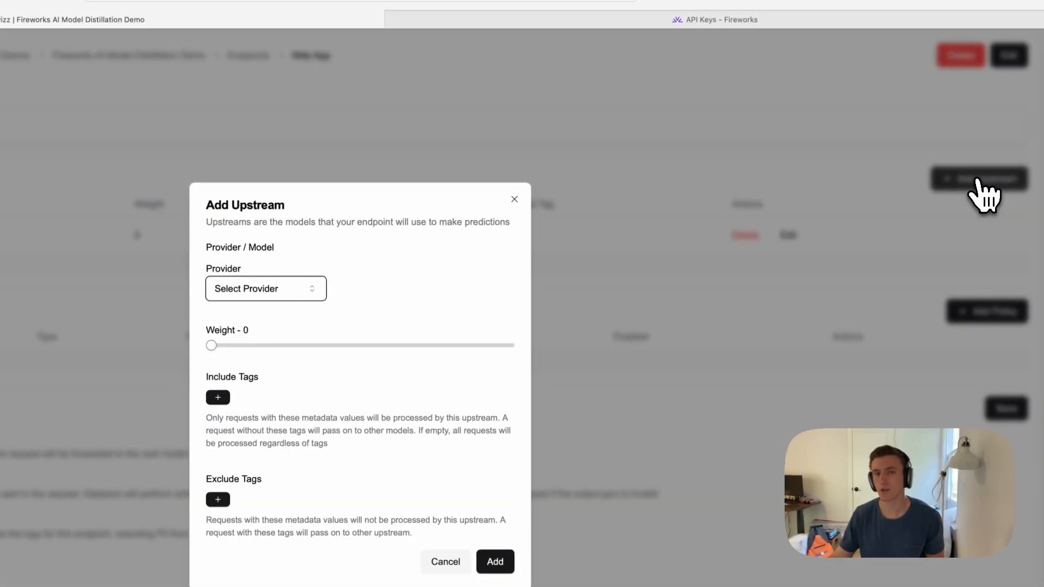
left_click(297, 293)
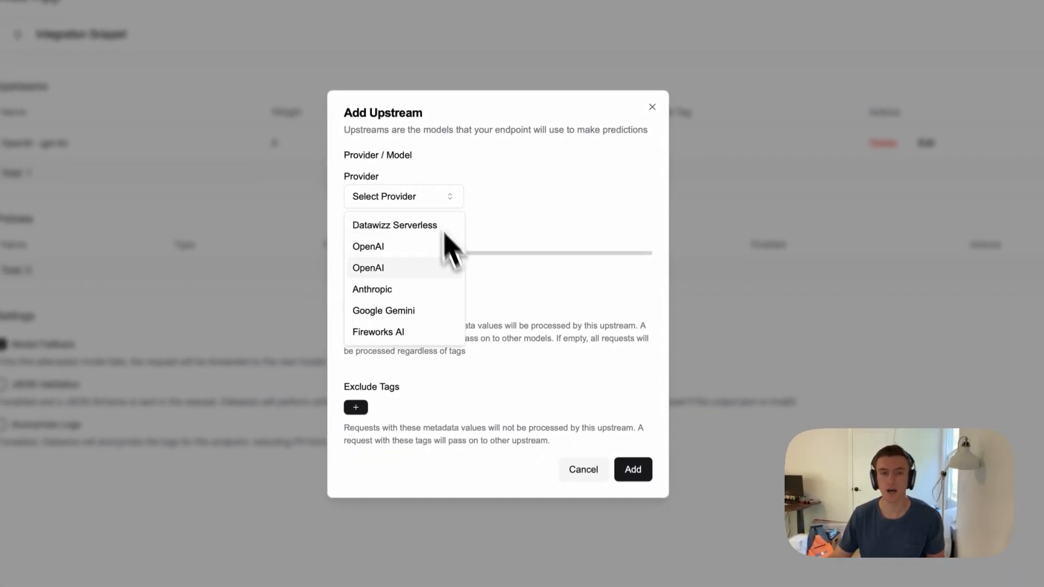
left_click(397, 333)
left_click(510, 199)
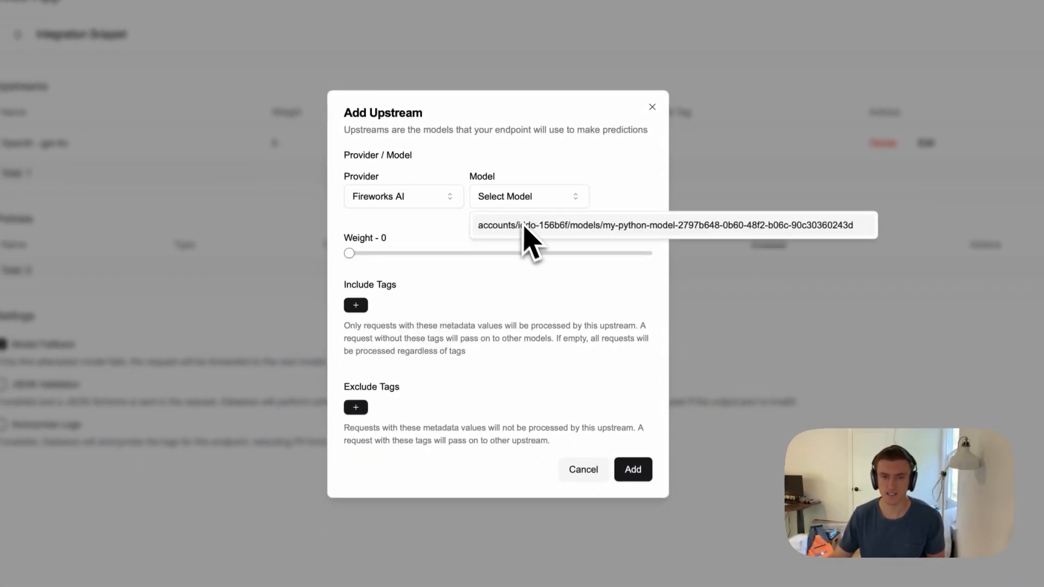
left_click(527, 228)
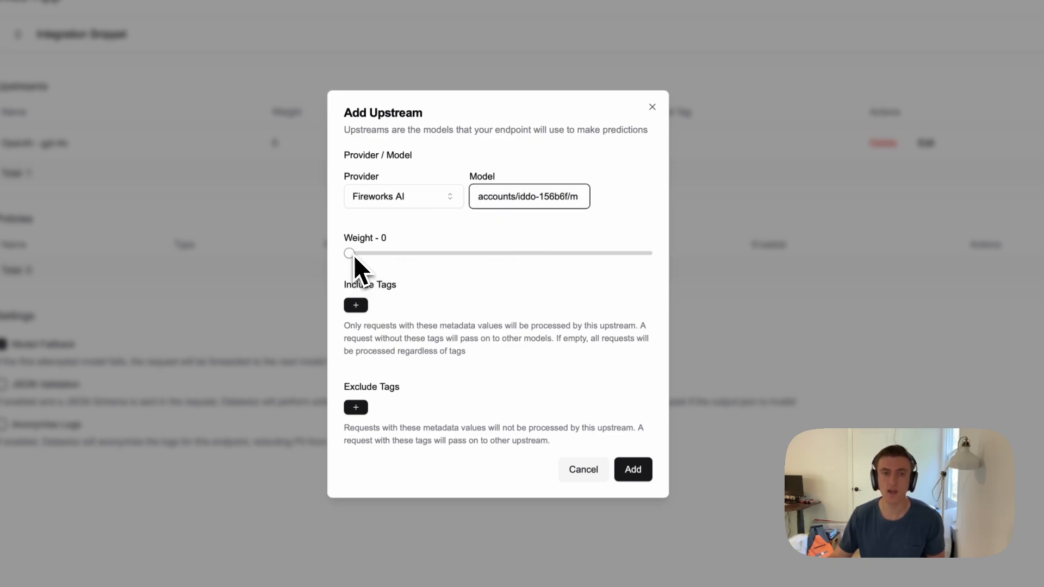
left_click_drag(354, 257, 351, 258)
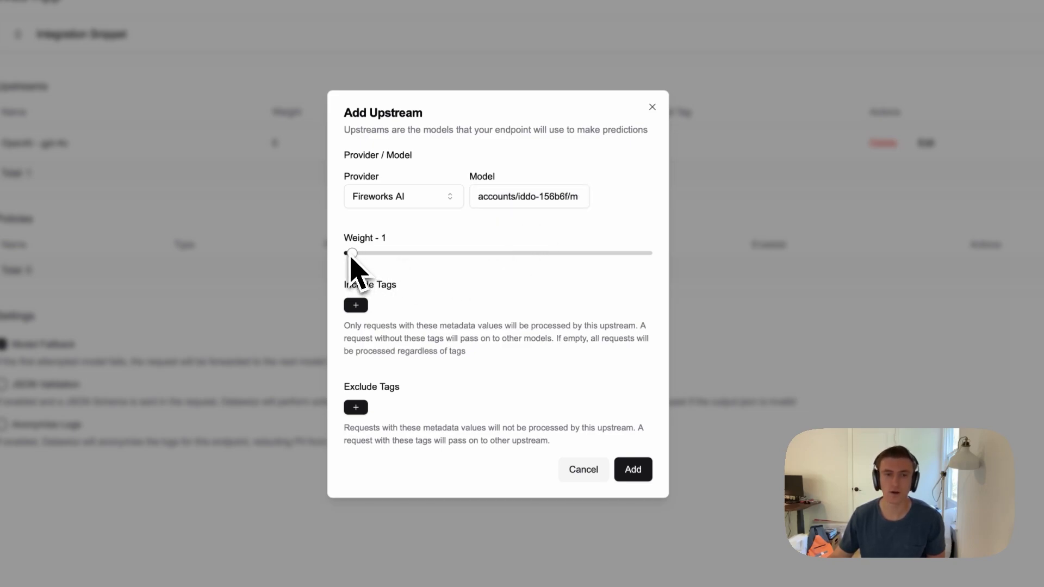
left_click(646, 473)
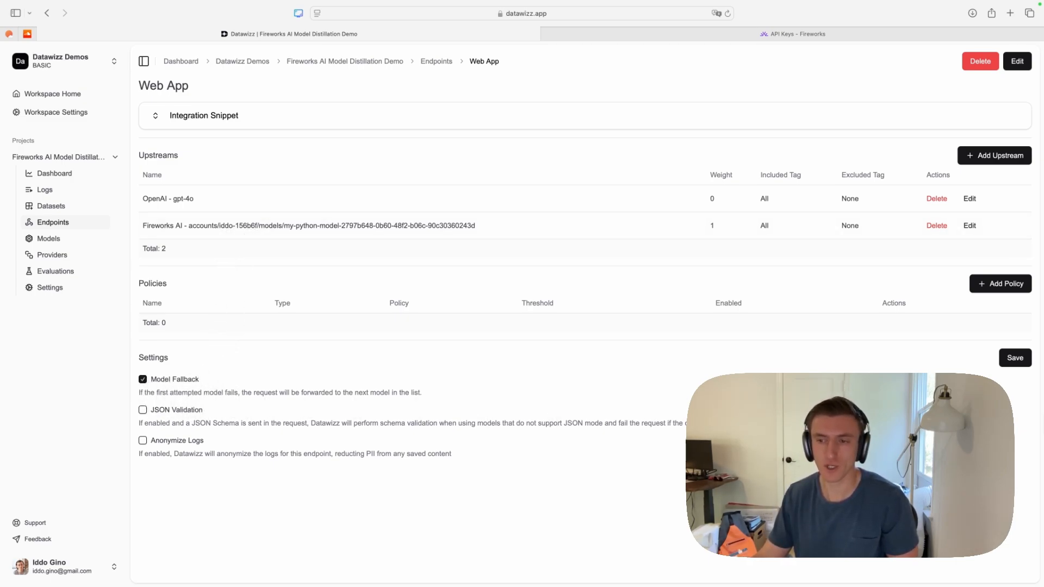
left_click(1015, 360)
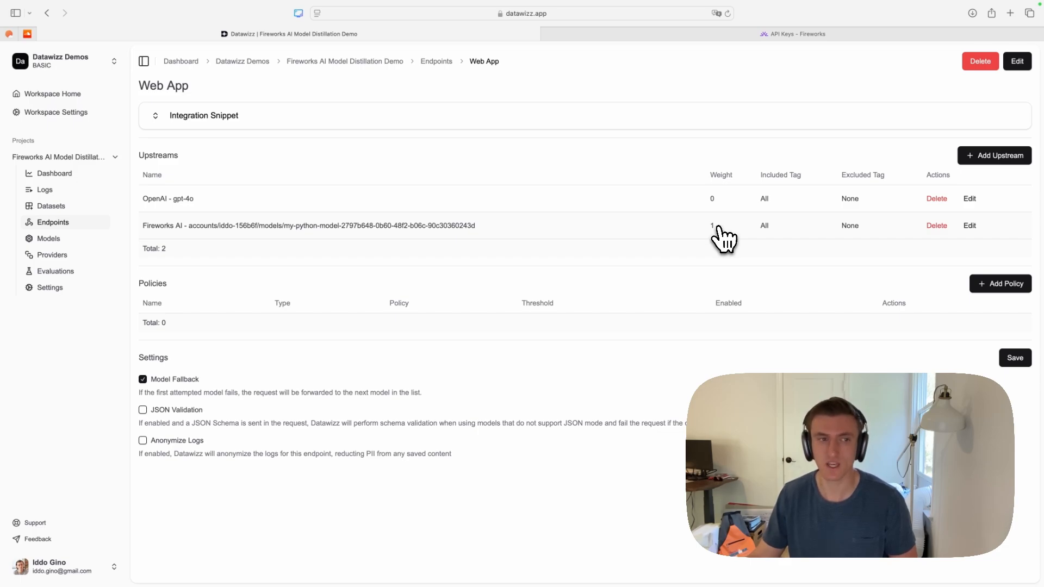
- Check the tags on the requests in the inference logs, and return to the second Web App endpoint
left_click(51, 190)
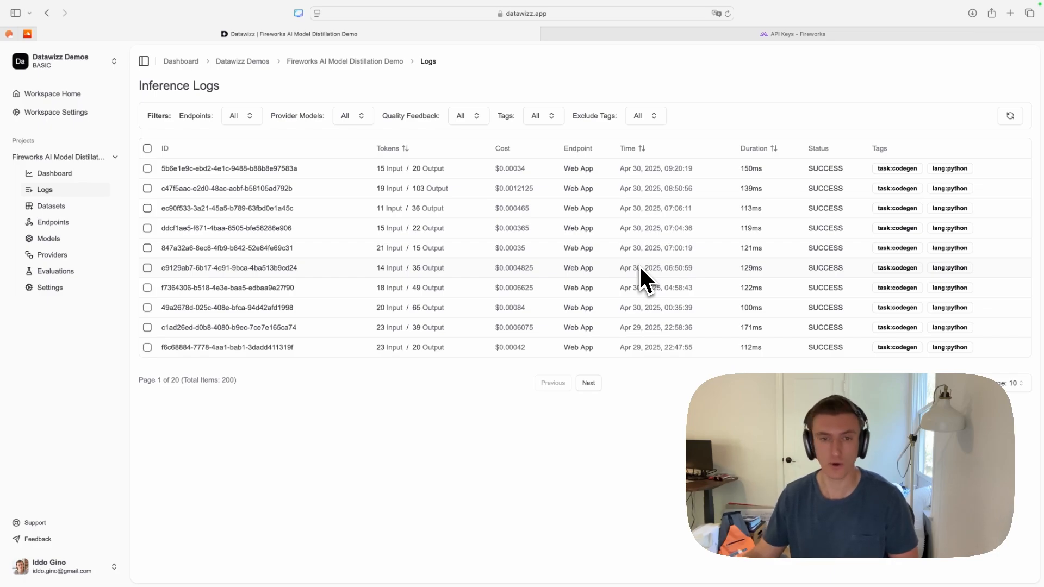
left_click(64, 226)
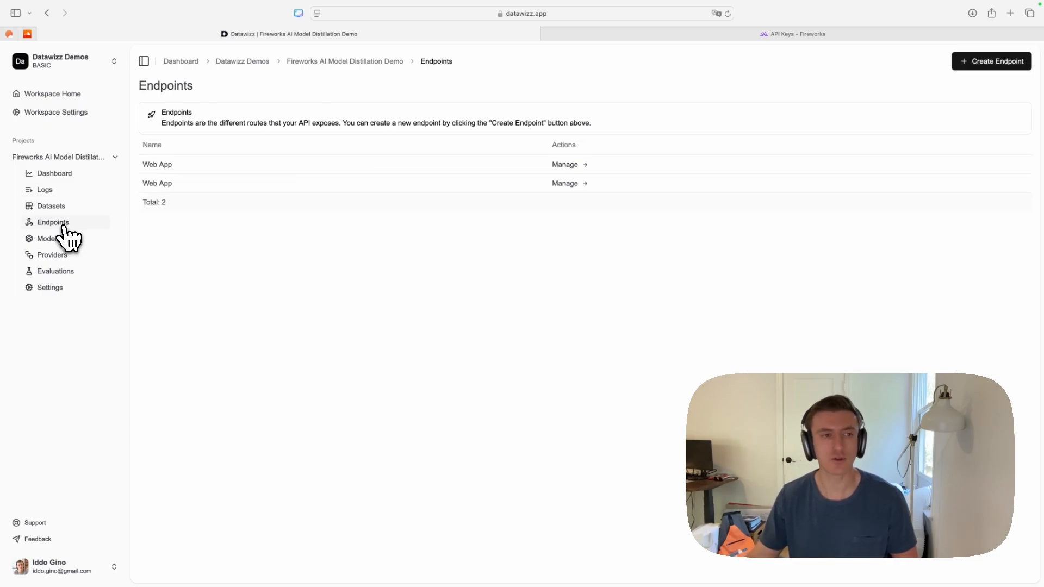
left_click(557, 188)
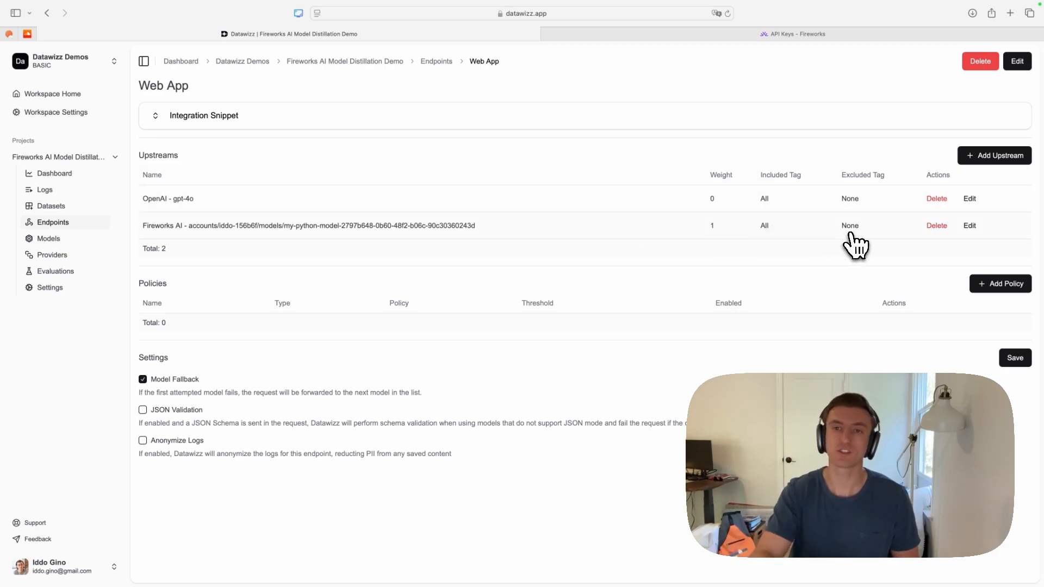
- Restrict the Fireworks AI upstream to requests with the include tags task:codegen and lang:python, and save it
left_click(969, 225)
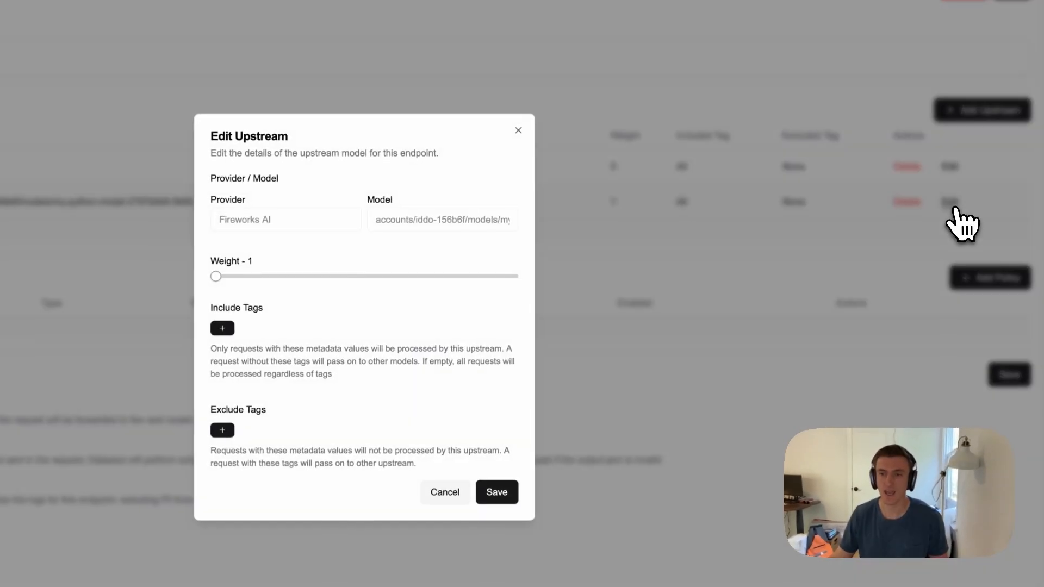
left_click(248, 324)
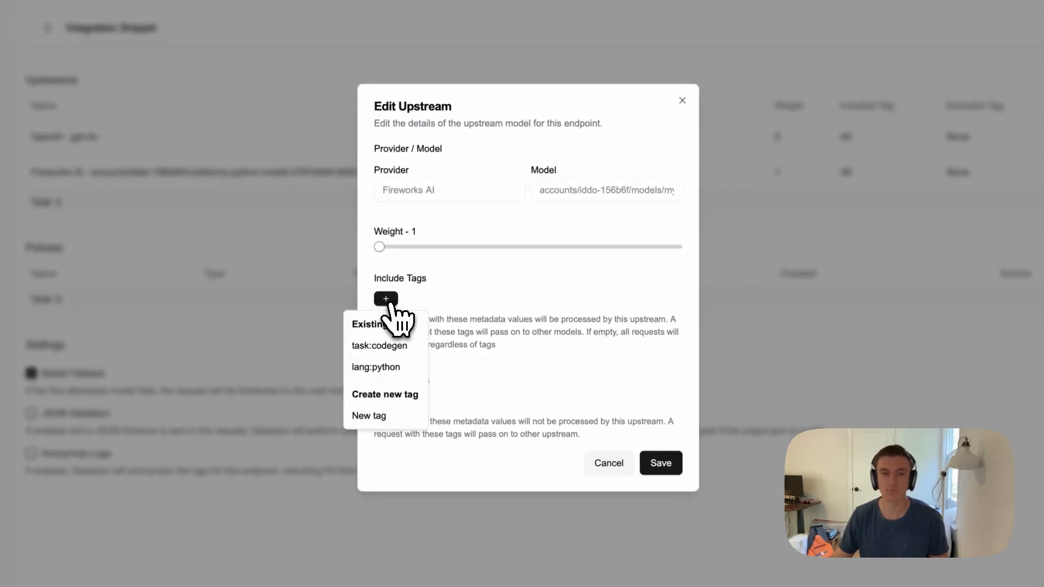
left_click(399, 346)
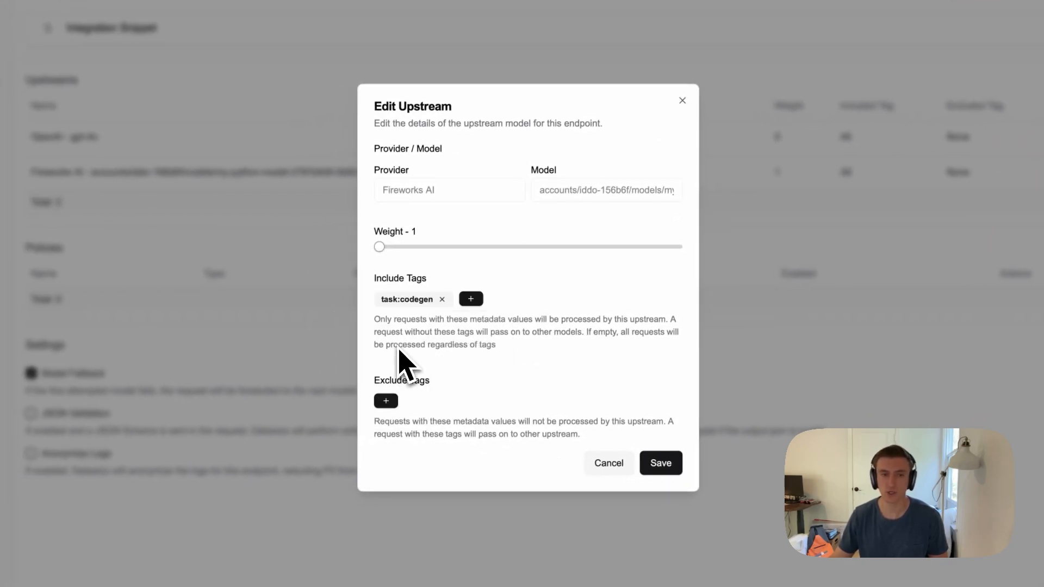
left_click(468, 301)
left_click(481, 348)
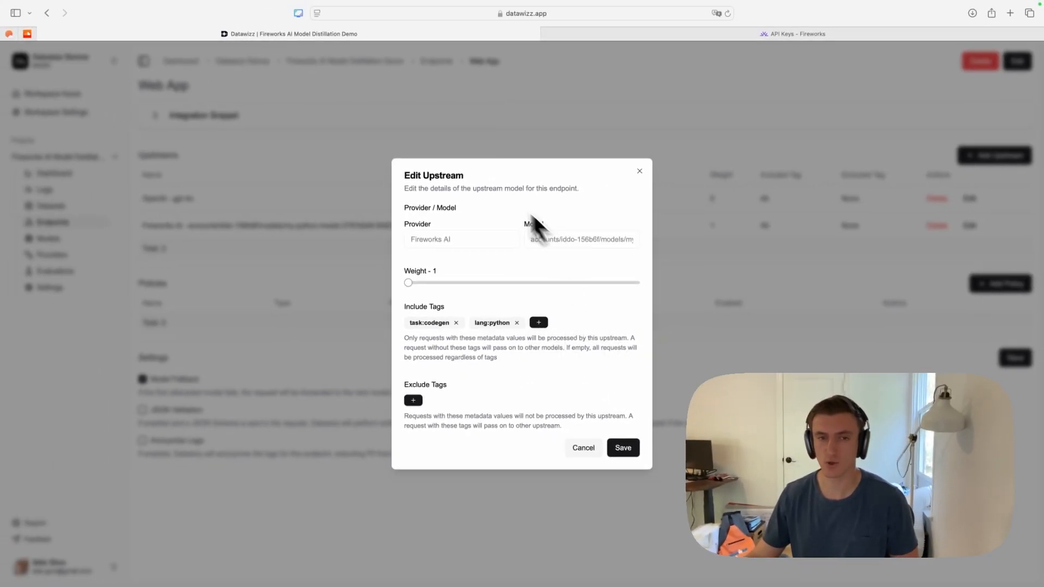
left_click(624, 449)
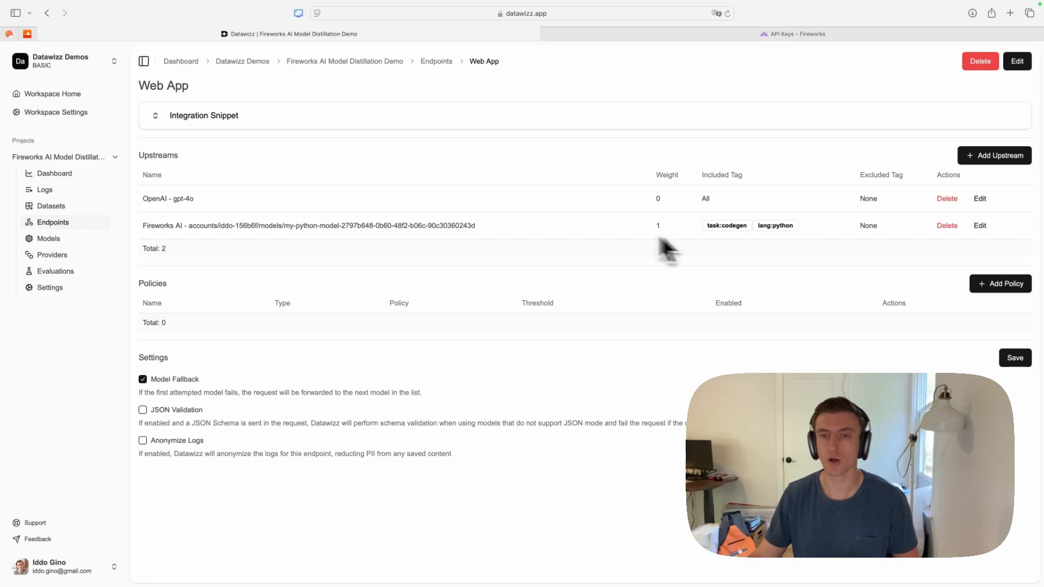